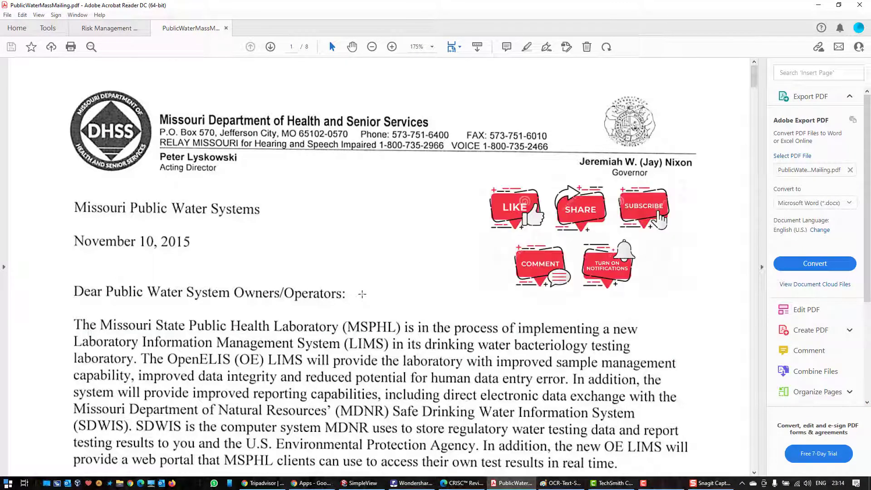
# Switch to Snagit and capture the letter's salutation and first paragraph as a region image of about 1440 × 457 px.
pyautogui.scroll(-2, 438, 286)
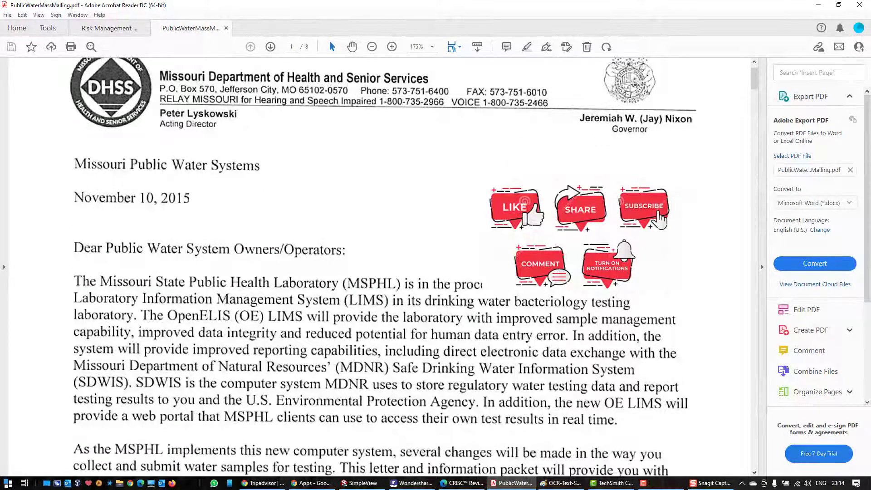
pyautogui.click(710, 483)
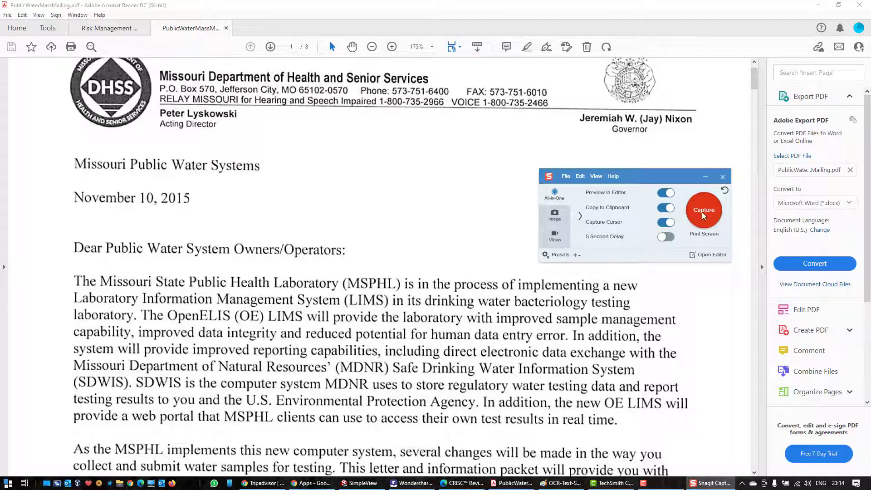
pyautogui.click(554, 221)
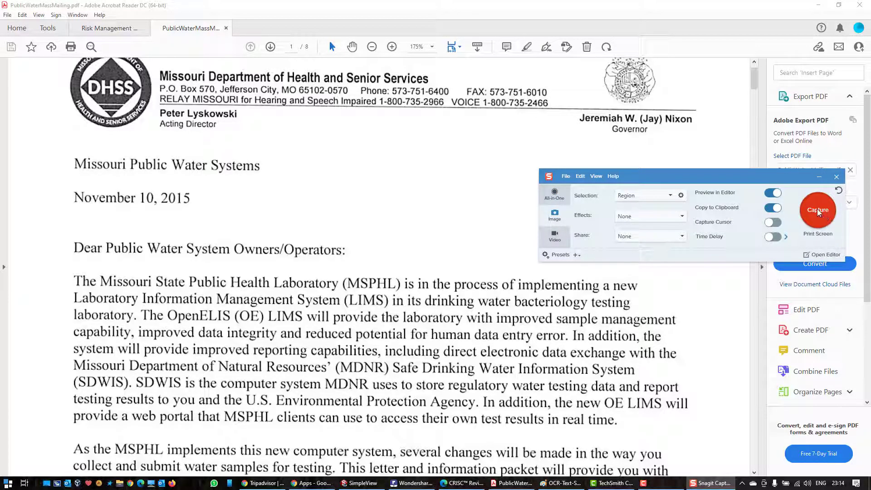
pyautogui.click(818, 210)
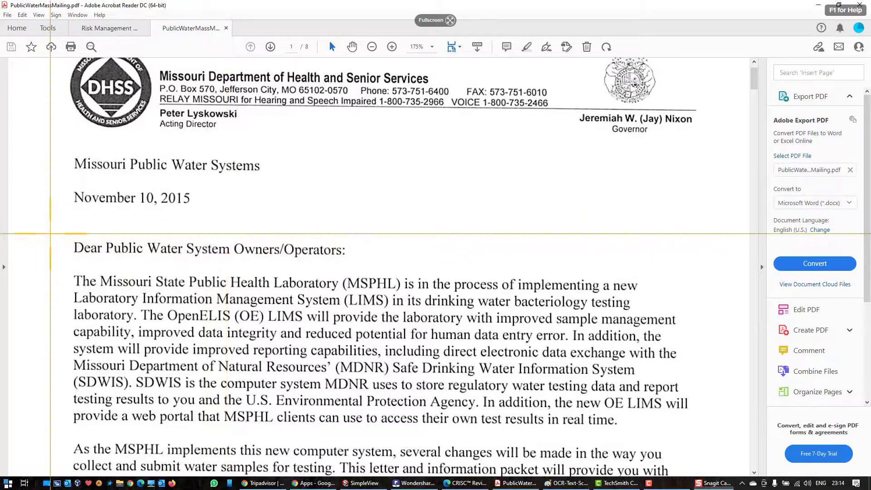
pyautogui.moveTo(58, 227); pyautogui.dragTo(713, 441)
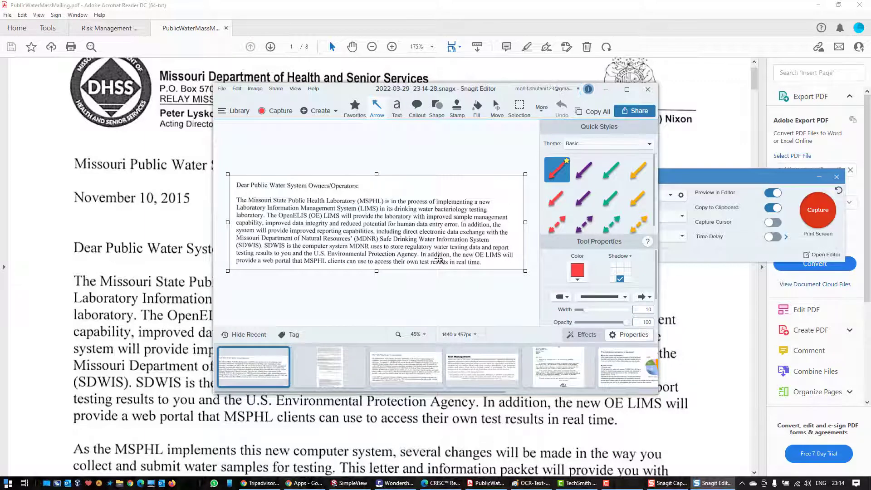
# Extract the text from the captured image with Grab Text and copy all of the recognized text.
pyautogui.rightClick(410, 190)
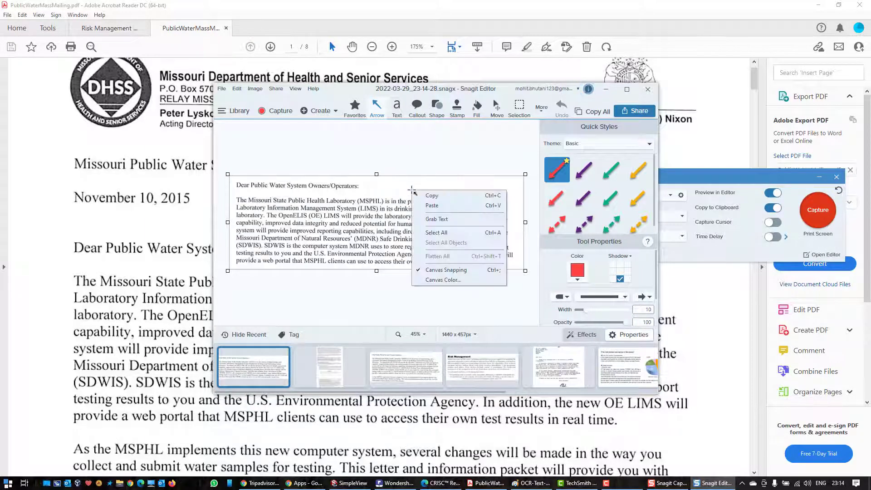
pyautogui.click(447, 220)
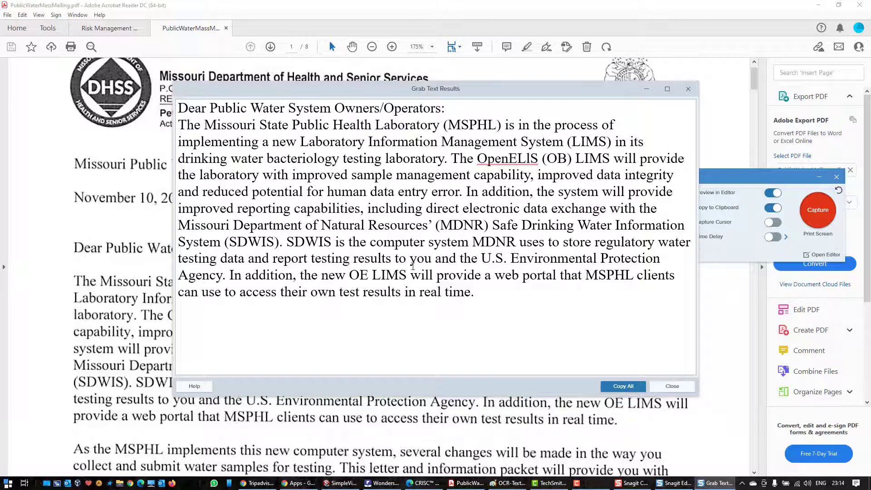
pyautogui.moveTo(481, 297); pyautogui.dragTo(172, 112)
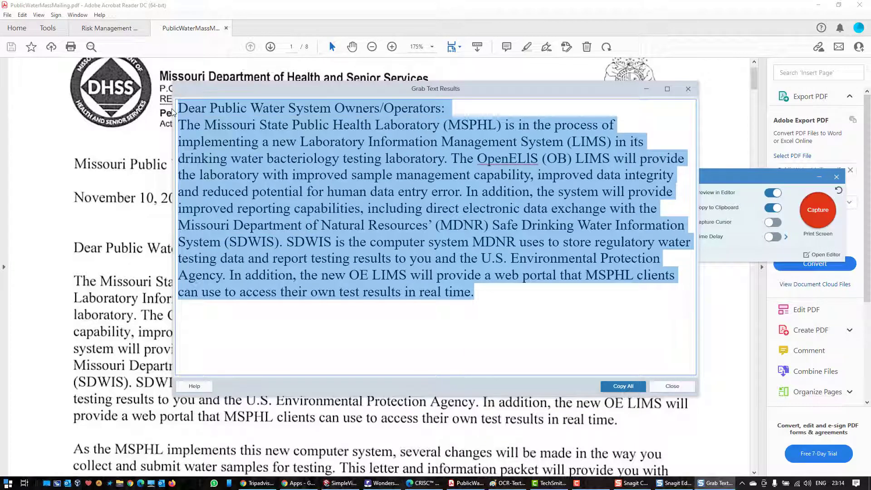
pyautogui.rightClick(374, 243)
pyautogui.click(487, 319)
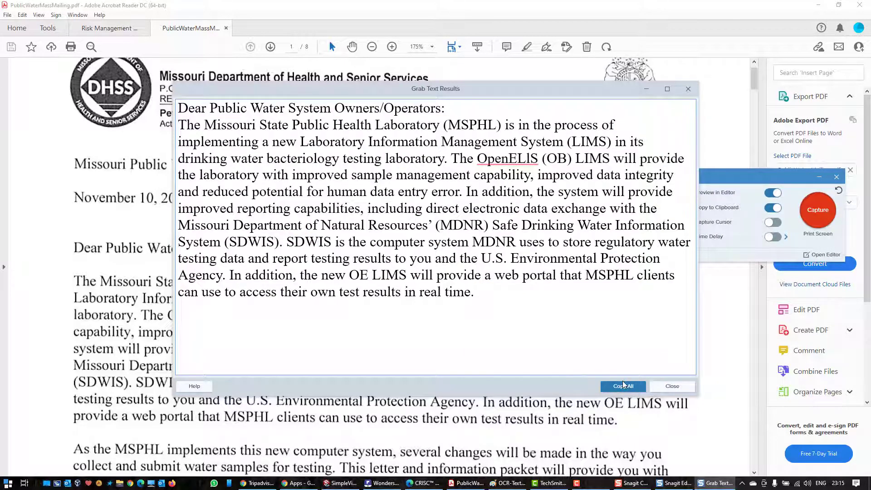
pyautogui.click(623, 385)
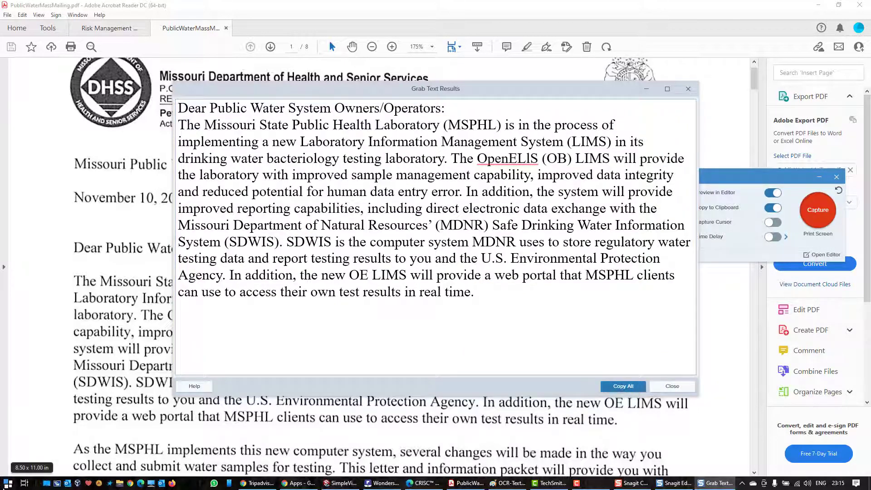
# Switch to Word, create a blank document and paste the extracted text with its source formatting.
pyautogui.click(7, 482)
pyautogui.write('wprd')
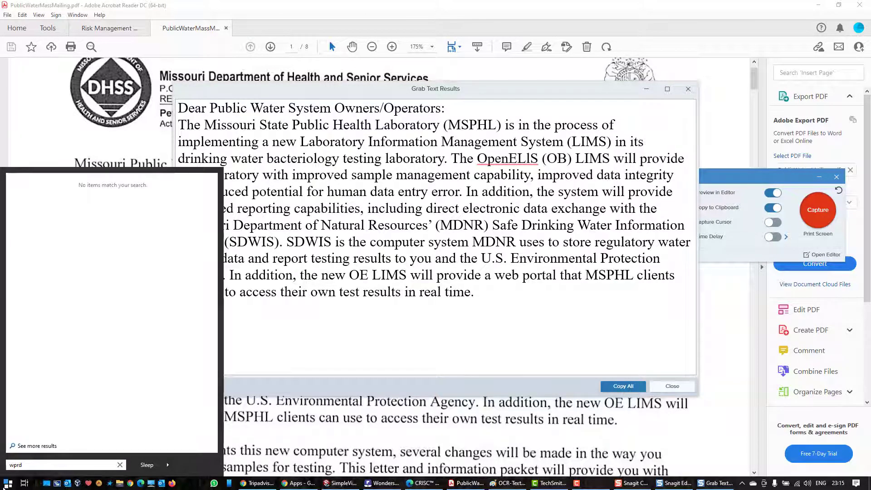
pyautogui.press('BackSpace')
pyautogui.write('word')
pyautogui.press('Return')
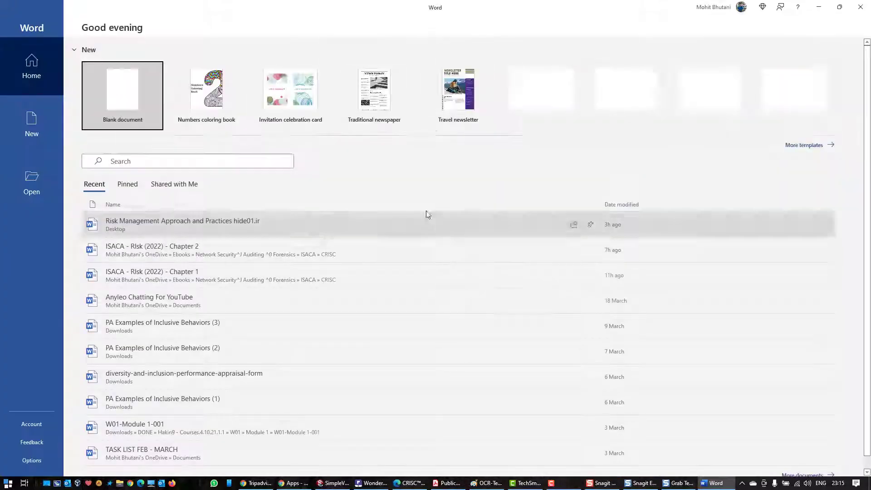
pyautogui.click(155, 91)
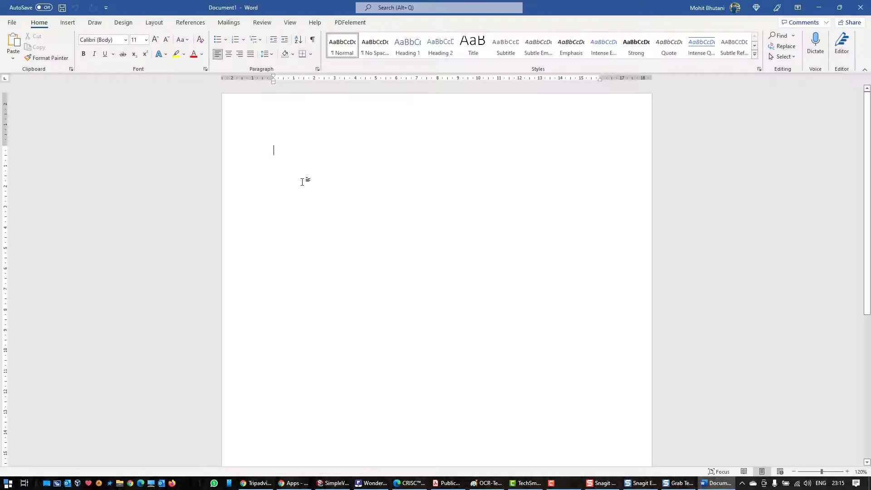
pyautogui.rightClick(341, 178)
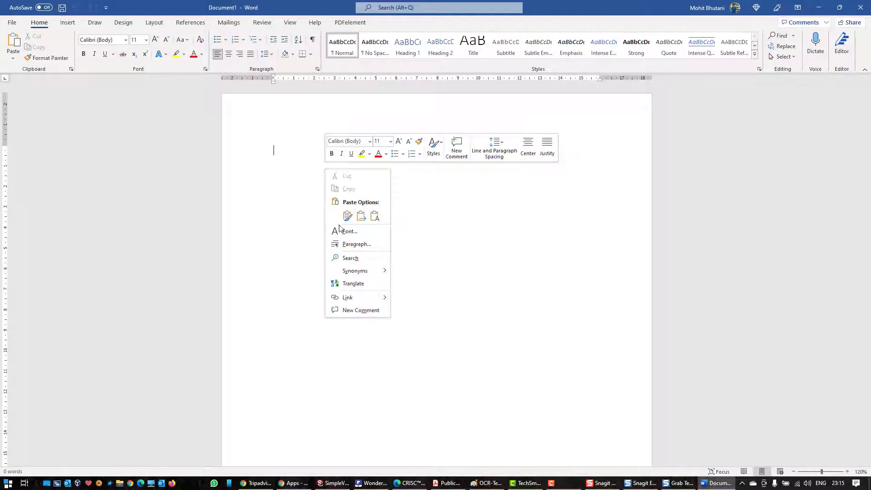
pyautogui.click(348, 217)
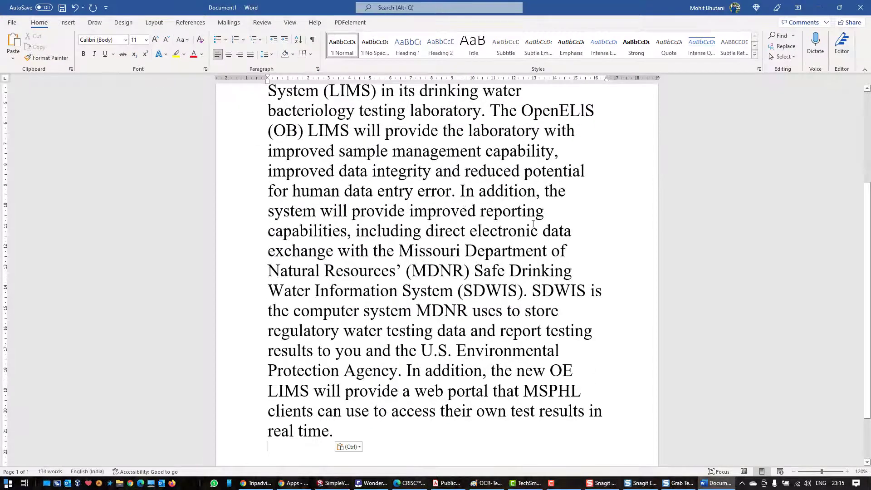
# Reduce the font size of all the pasted text to 14 pt.
pyautogui.scroll(2, 466, 224)
pyautogui.moveTo(241, 100); pyautogui.dragTo(230, 254)
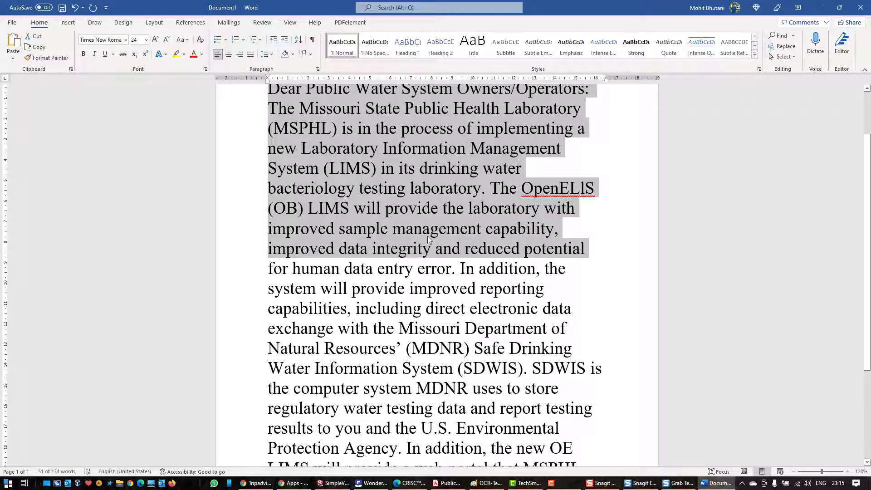
pyautogui.hotkey('ctrl', 'a')
pyautogui.hotkey('ctrl', 'shift', ',')
pyautogui.hotkey('ctrl', 'shift', ',')
pyautogui.hotkey('ctrl', 'shift', ',')
pyautogui.hotkey('ctrl', 'shift', ',')
pyautogui.hotkey('ctrl', 'shift', ',')
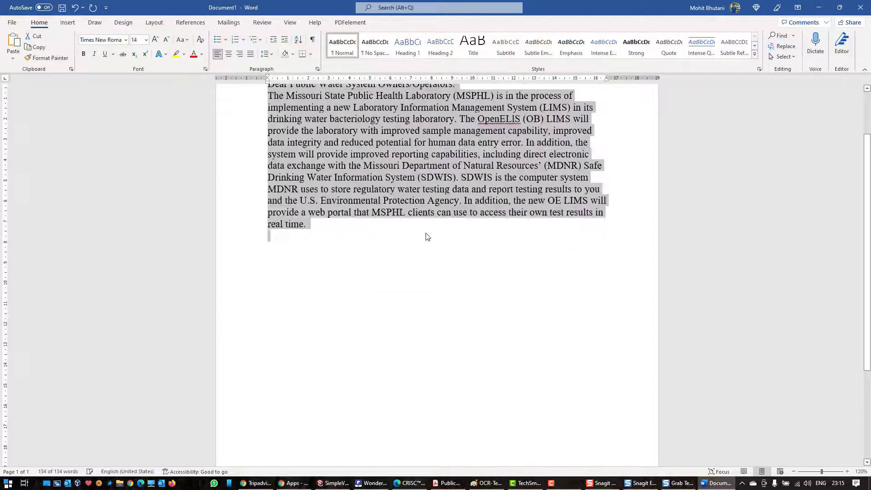
pyautogui.scroll(2, 425, 236)
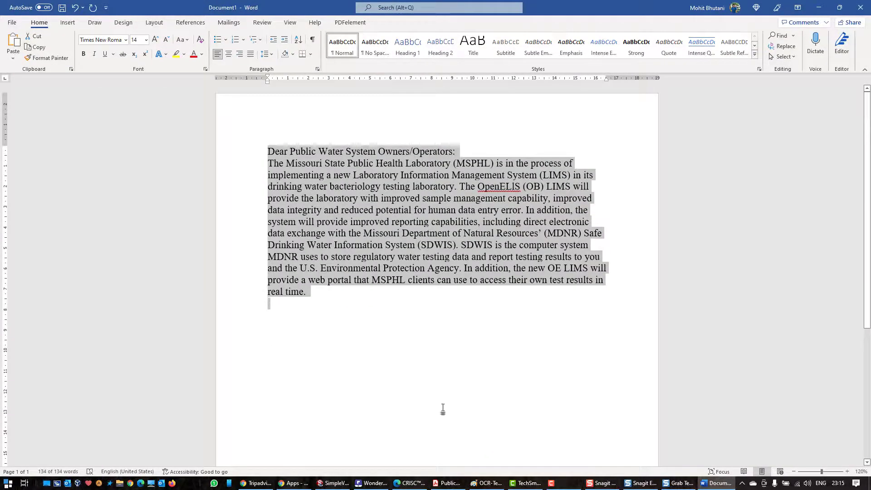
# Return to PublicWaterMassMailing.pdf and mark its first paragraph with a Snagit All-in-One capture area of about 1431 × 381 px.
pyautogui.click(447, 483)
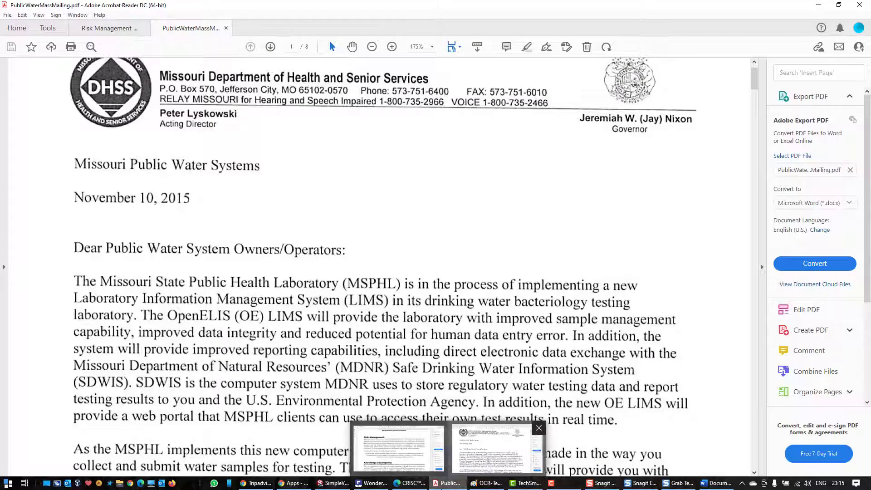
pyautogui.hotkey('ctrl', 'a')
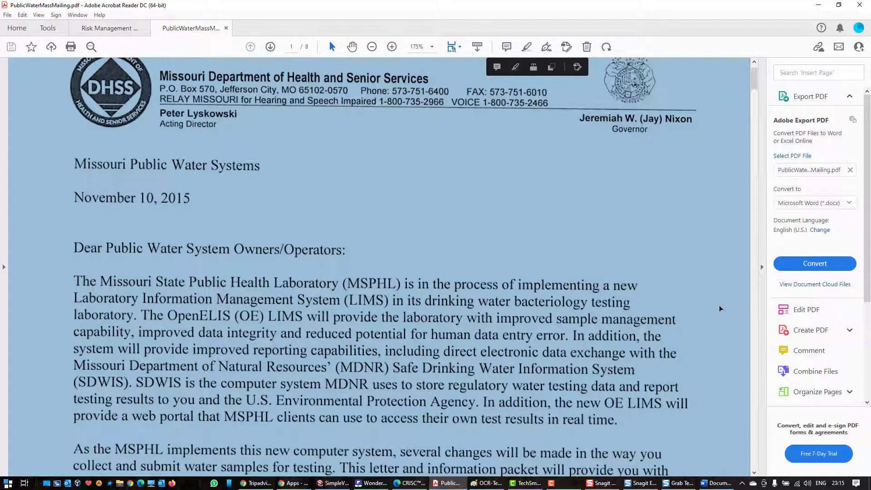
pyautogui.click(604, 483)
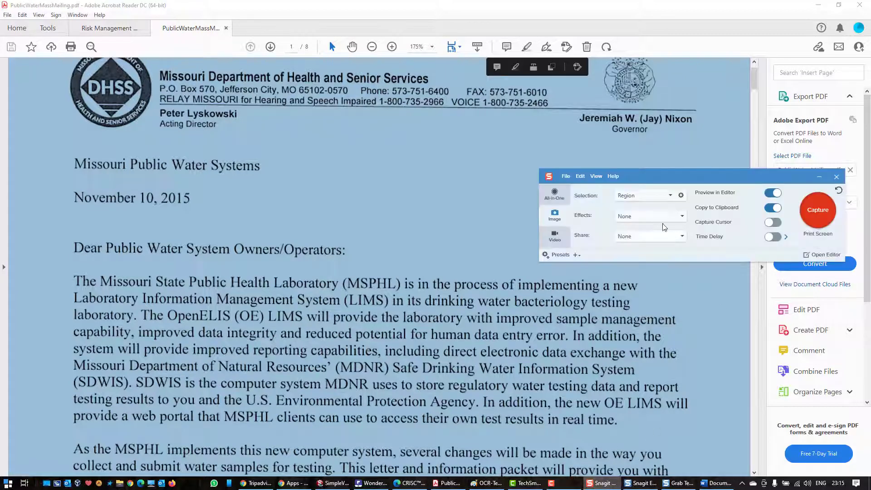
pyautogui.moveTo(668, 181); pyautogui.dragTo(423, 251)
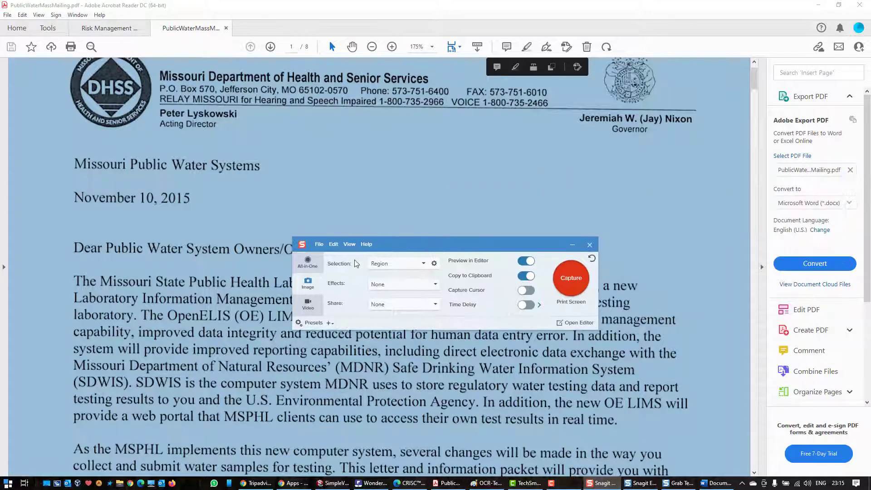
pyautogui.click(307, 268)
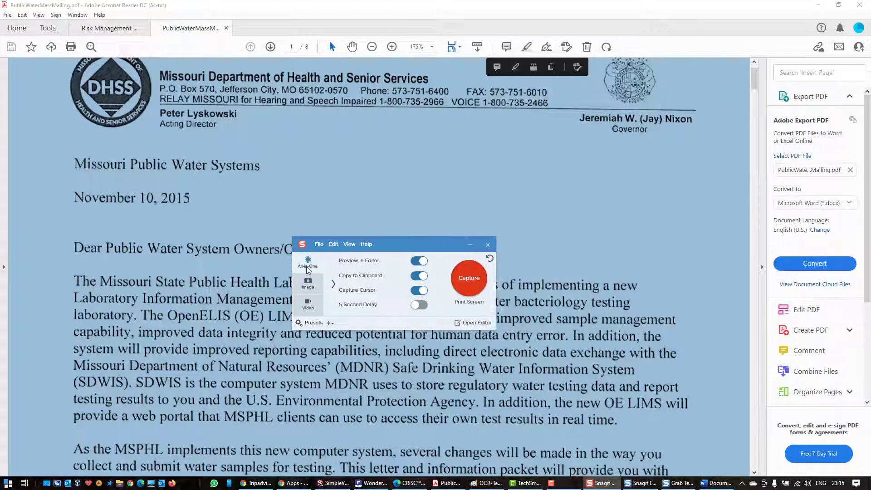
pyautogui.click(459, 277)
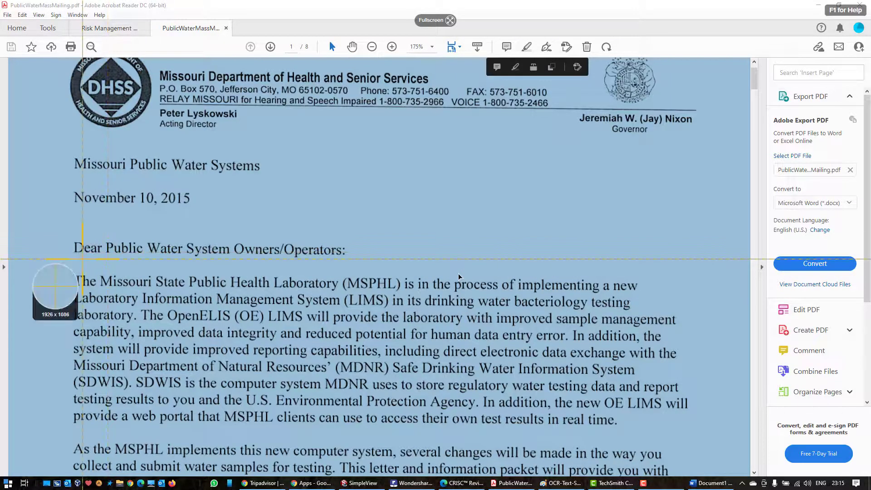
pyautogui.moveTo(55, 260); pyautogui.dragTo(704, 434)
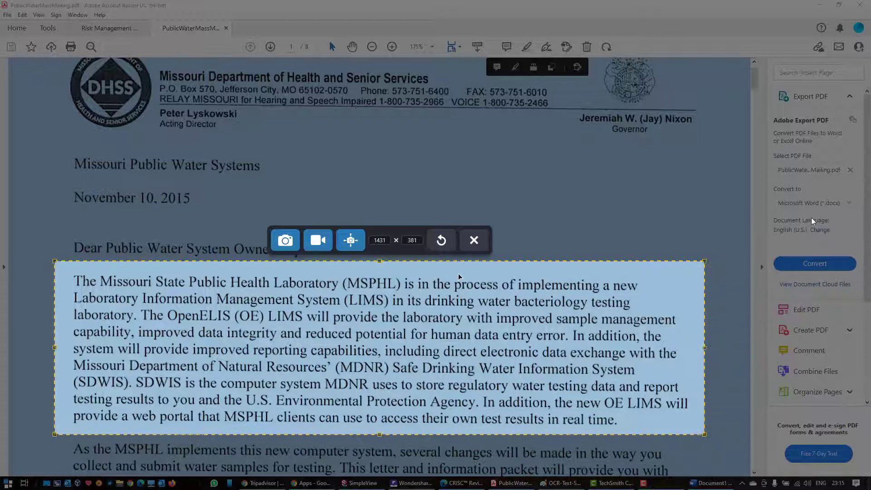
# Take a panoramic scrolling capture of the marked area, from the letter's first paragraph through list item 4 on page 2.
pyautogui.click(351, 242)
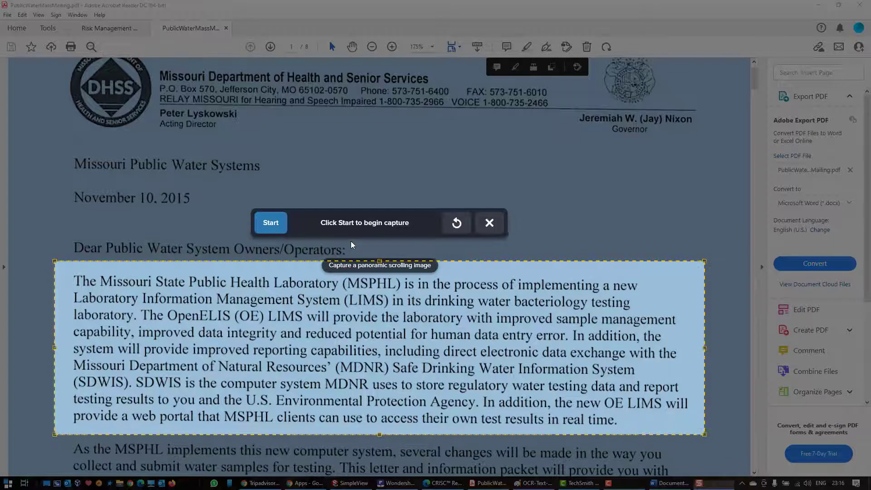
pyautogui.click(265, 225)
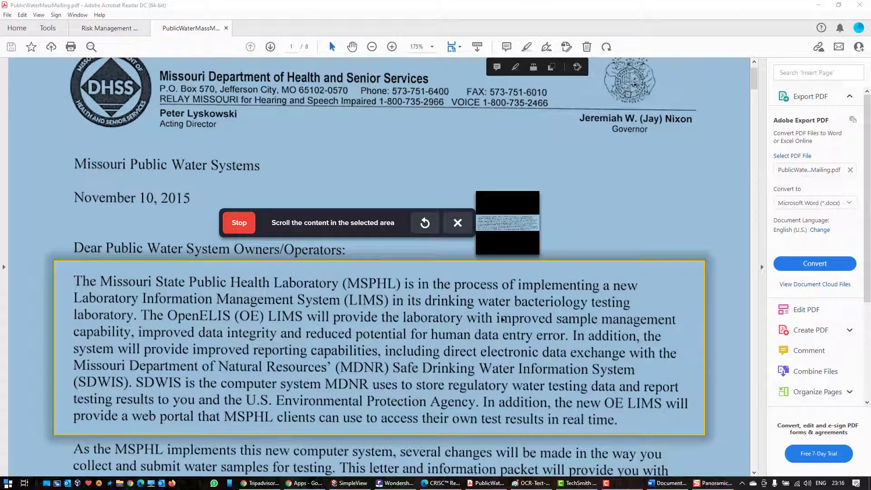
pyautogui.scroll(-3, 502, 319)
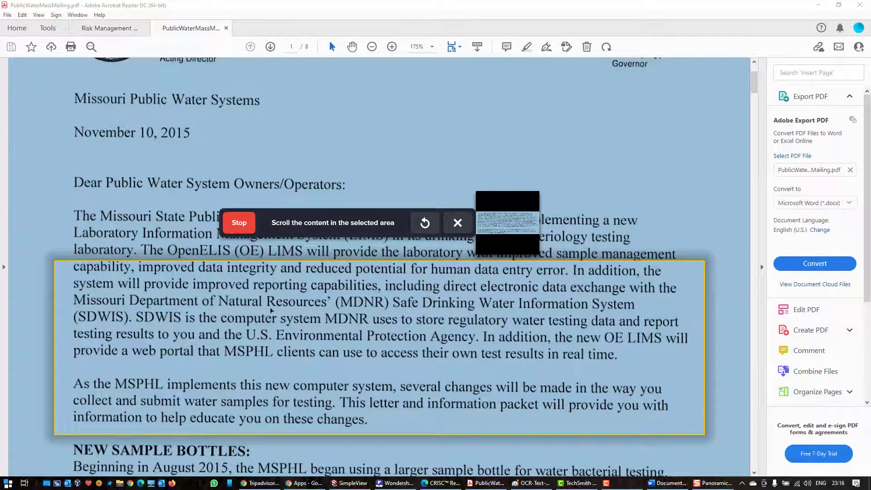
pyautogui.scroll(-4, 417, 320)
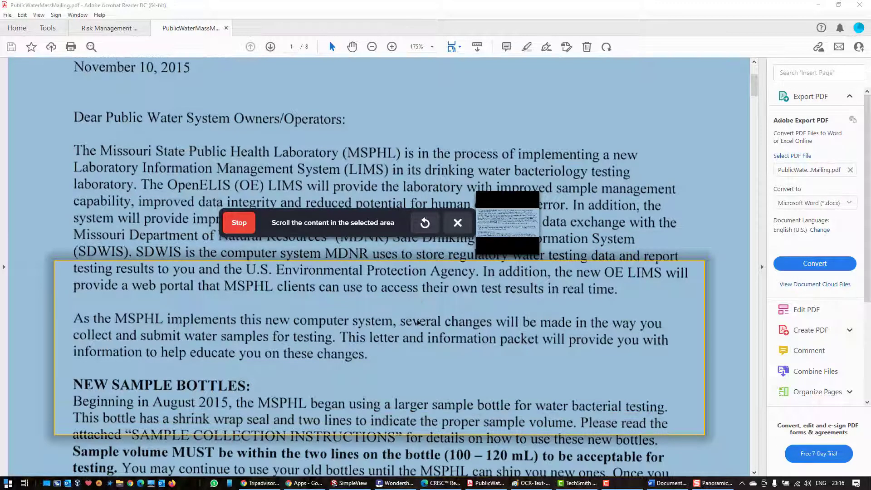
pyautogui.scroll(-2, 418, 322)
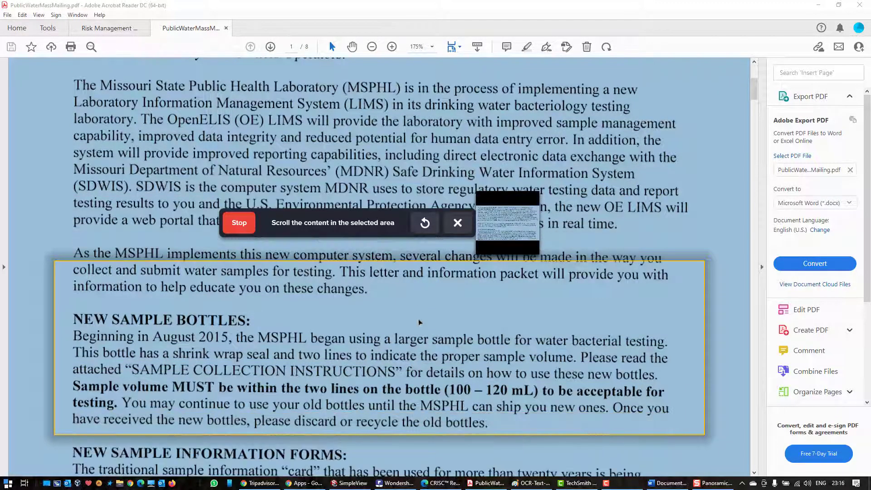
pyautogui.scroll(-4, 421, 320)
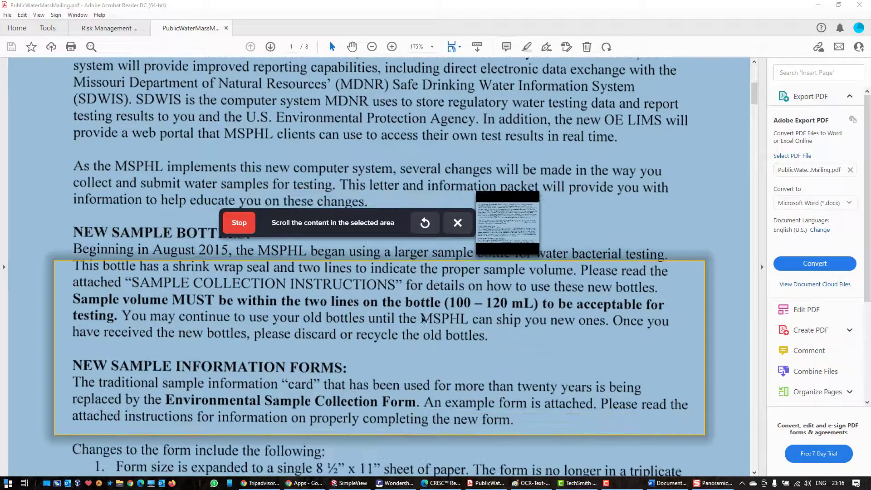
pyautogui.scroll(-3, 422, 319)
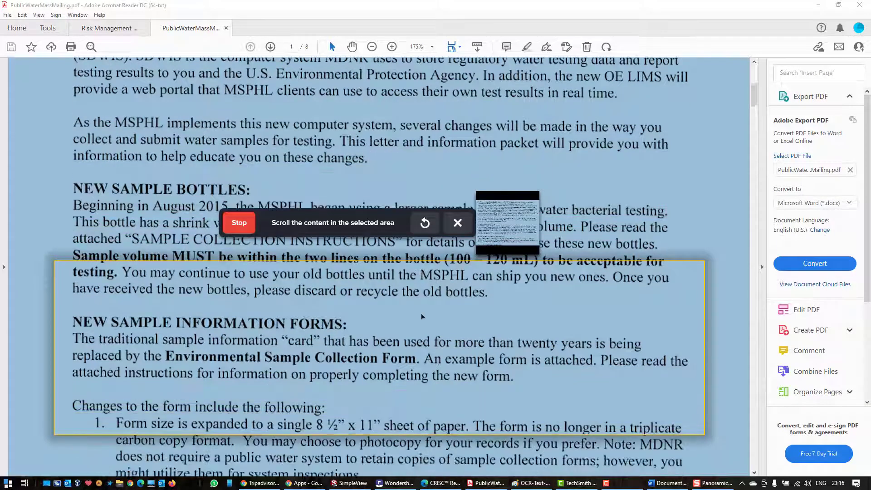
pyautogui.scroll(-3, 422, 318)
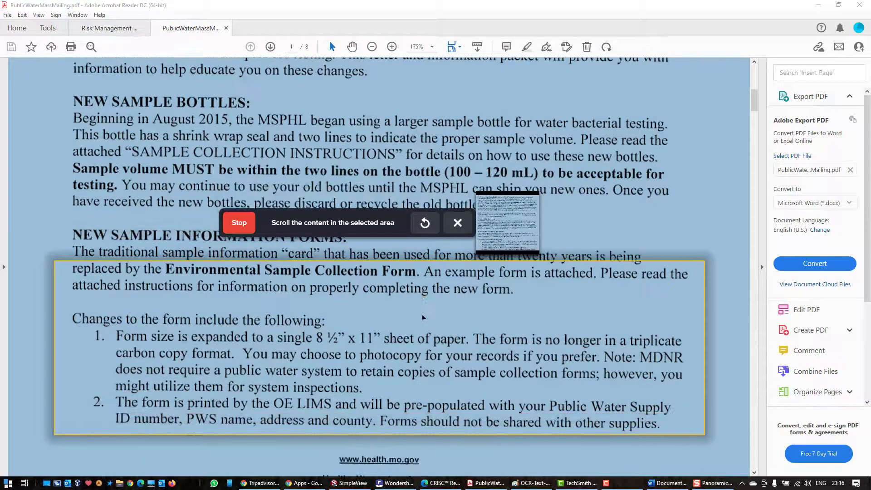
pyautogui.scroll(-3, 423, 315)
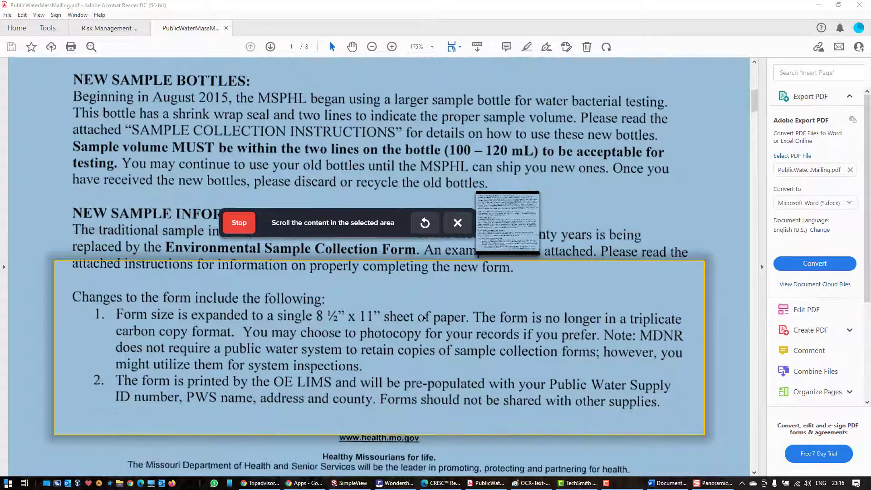
pyautogui.scroll(-2, 423, 315)
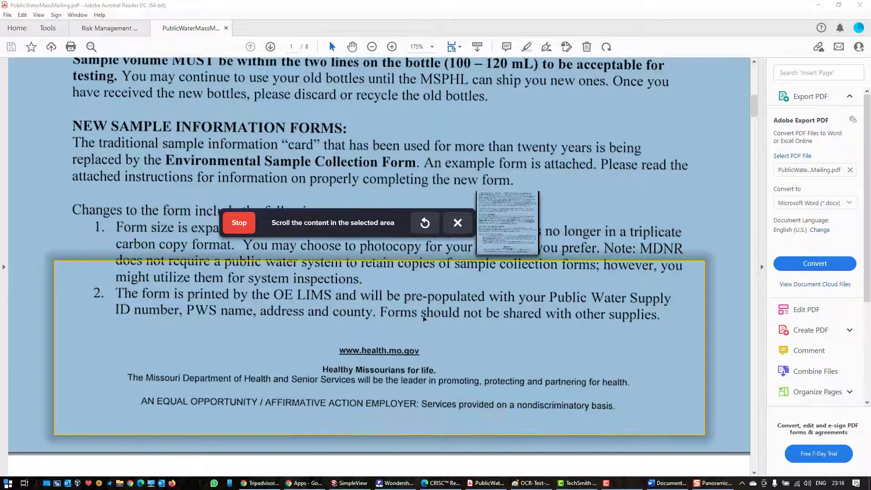
pyautogui.scroll(-5, 424, 317)
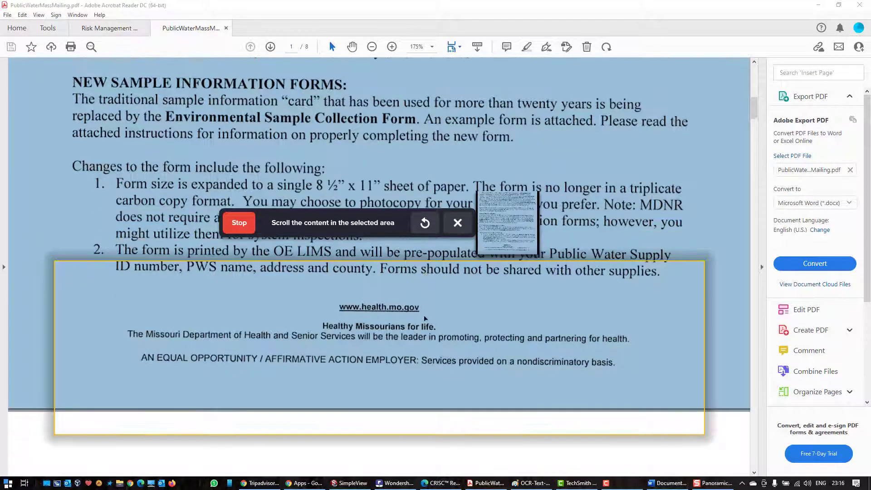
pyautogui.scroll(-2, 425, 318)
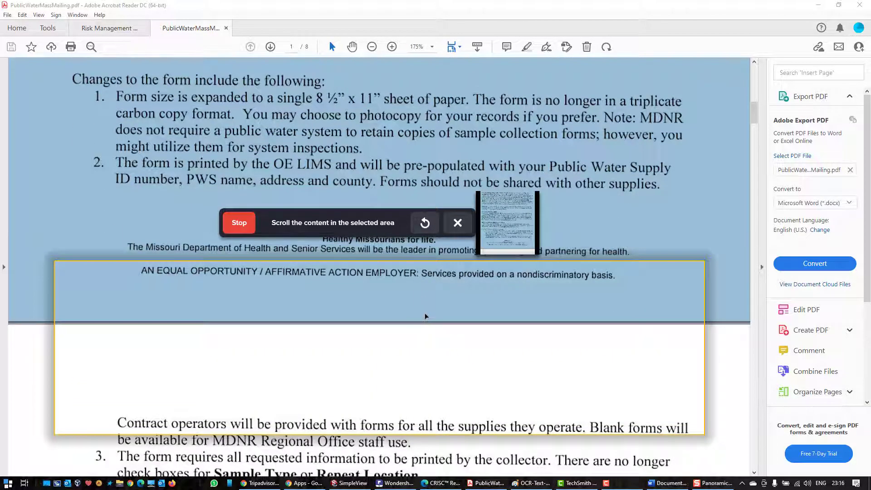
pyautogui.scroll(-1, 425, 313)
pyautogui.scroll(-5, 426, 313)
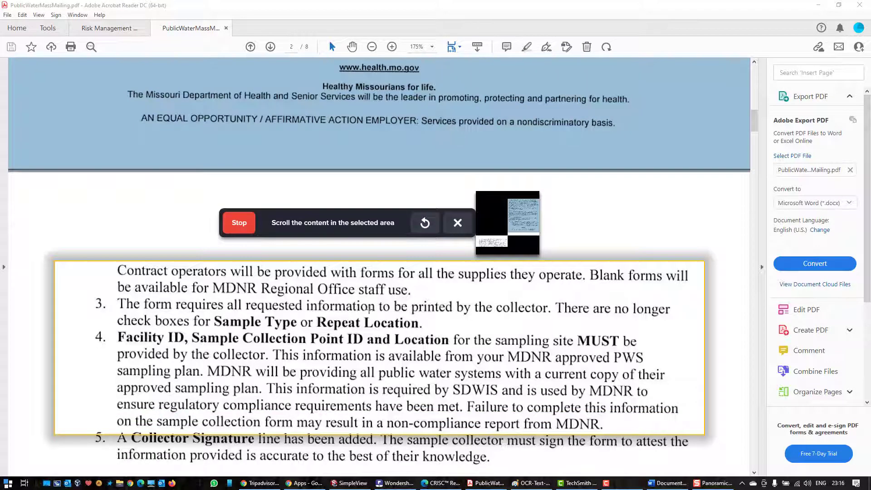
pyautogui.click(236, 222)
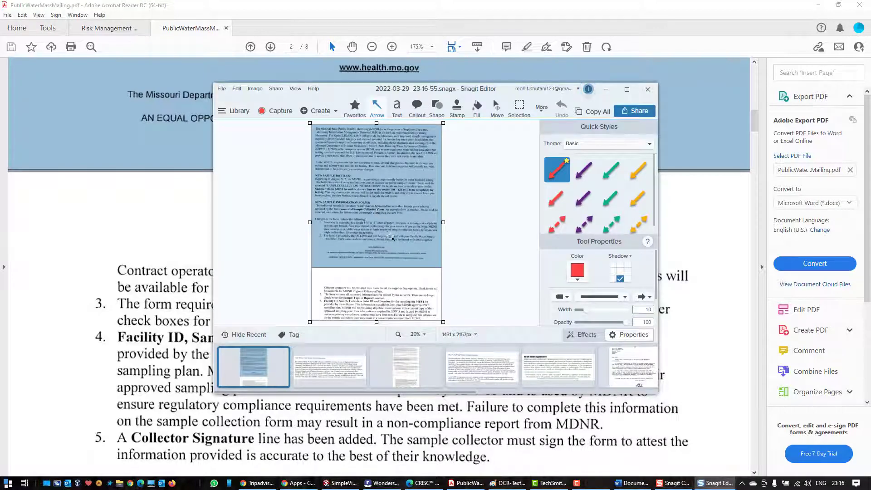
# Extract the text from the panoramic capture with Grab Text and review the recognized text.
pyautogui.rightClick(395, 192)
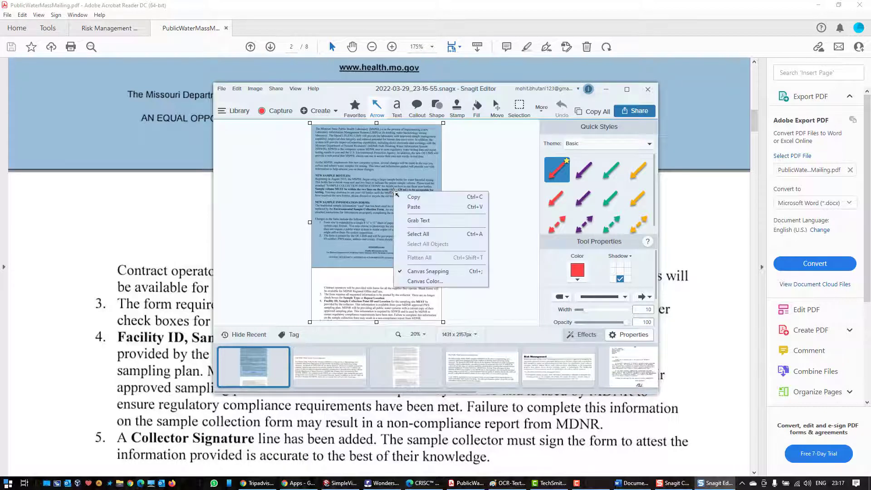
pyautogui.click(427, 225)
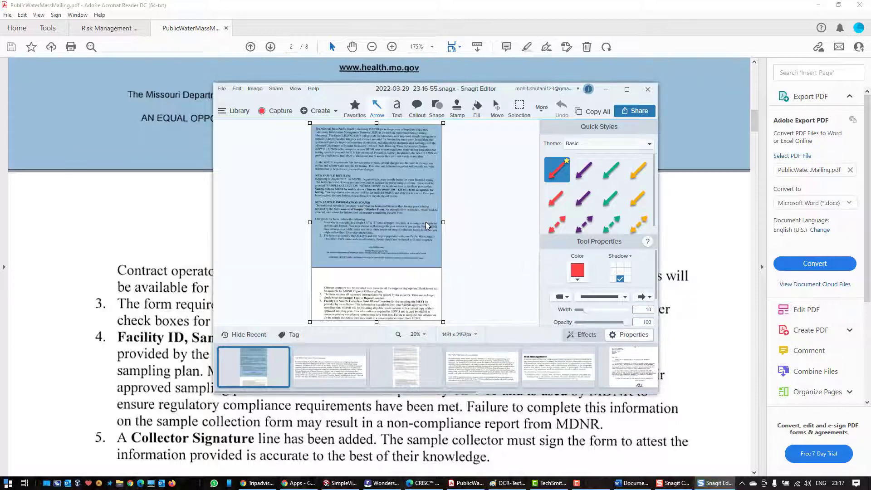
pyautogui.scroll(-4, 391, 277)
pyautogui.scroll(-8, 391, 277)
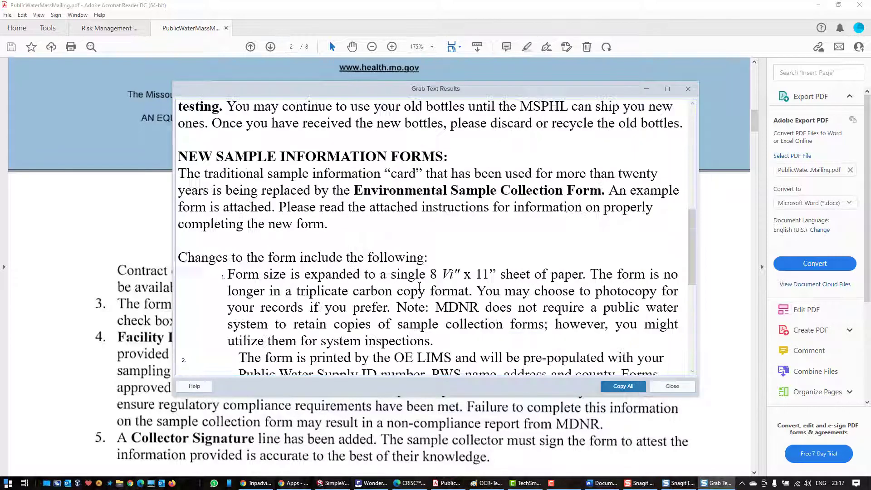
pyautogui.scroll(12, 436, 289)
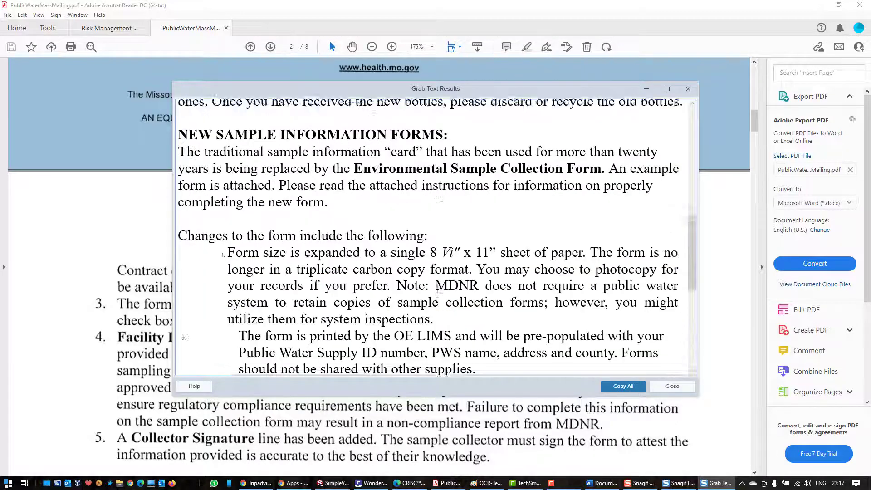
pyautogui.scroll(-4, 431, 293)
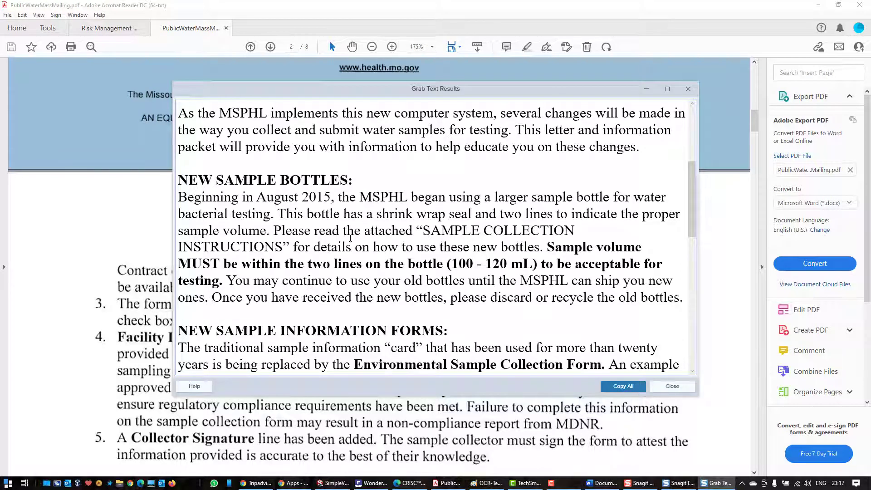
pyautogui.scroll(-3, 349, 238)
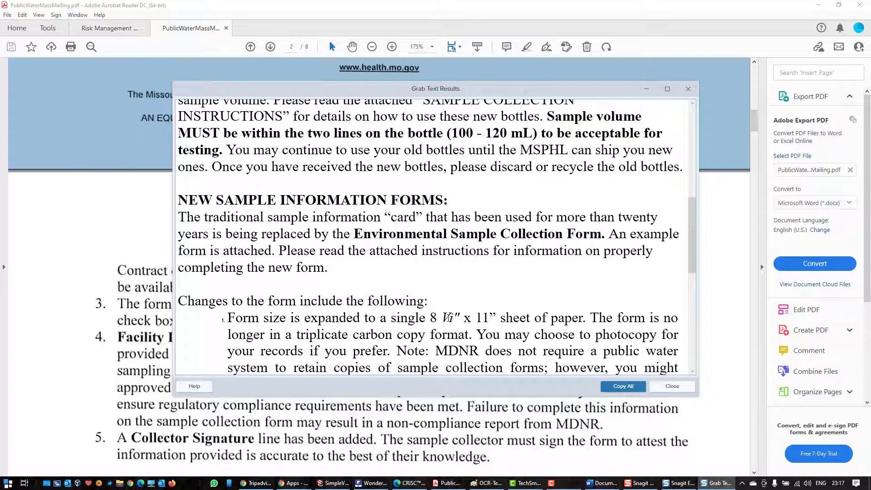
# Check the sheet size in the PDF and replace the misread fraction after the 8 in the Grab Text results with 1/2.
pyautogui.press('Escape')
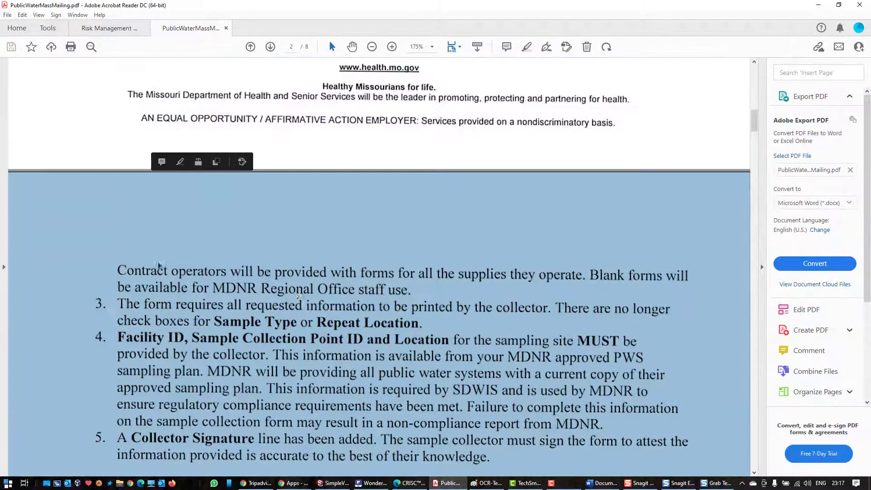
pyautogui.scroll(5, 390, 322)
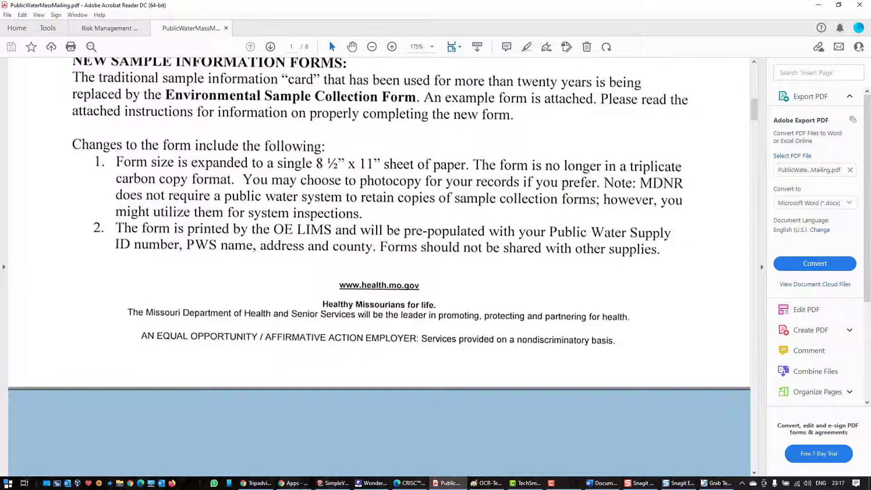
pyautogui.click(705, 482)
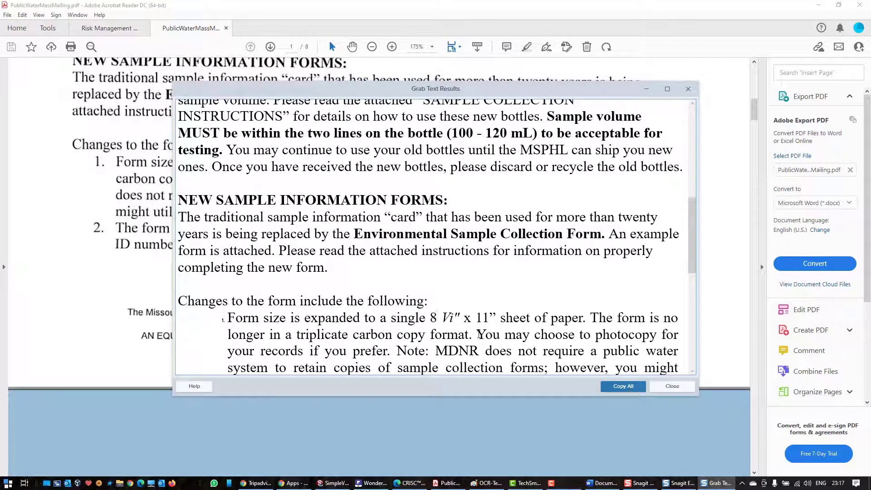
pyautogui.write('1/2')
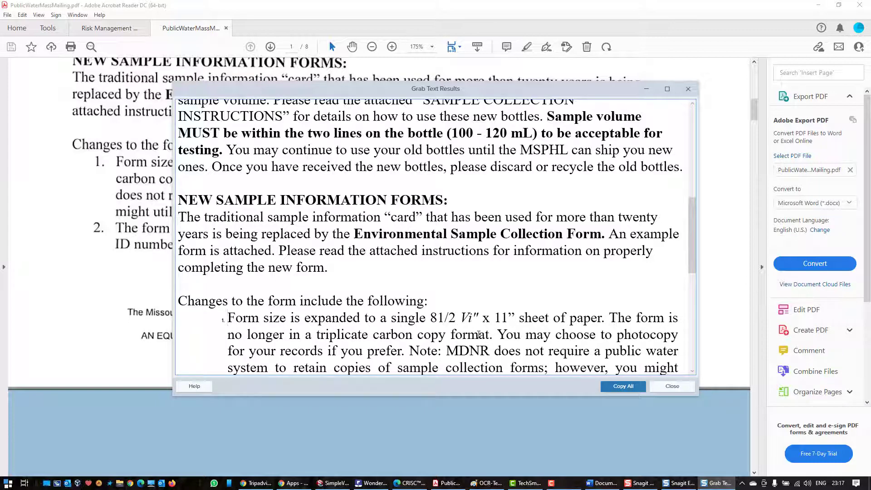
pyautogui.moveTo(482, 318); pyautogui.dragTo(461, 315)
pyautogui.press('Delete')
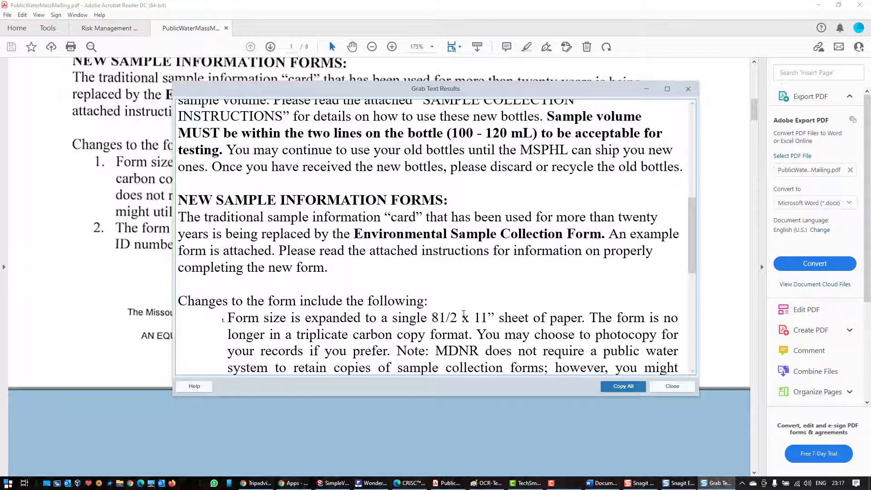
# Copy all of the recognized text, switch to Word and paste it on a new line below the existing paragraph.
pyautogui.scroll(7, 487, 262)
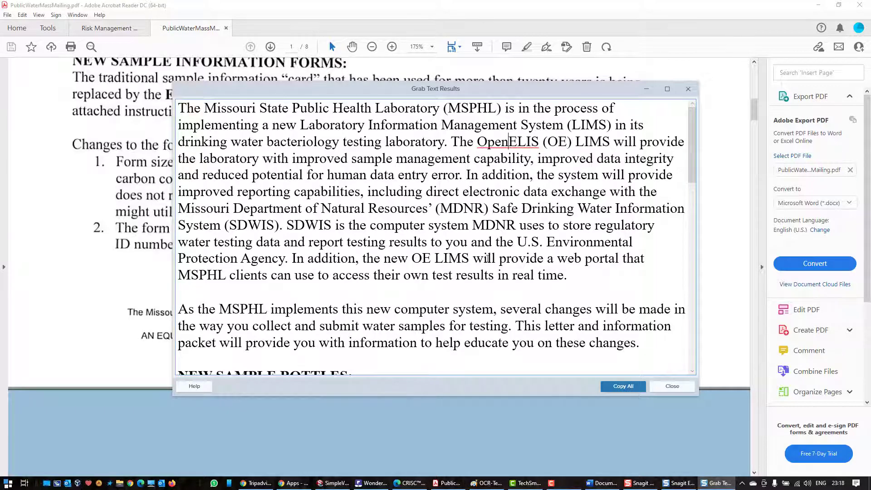
pyautogui.scroll(-15, 488, 258)
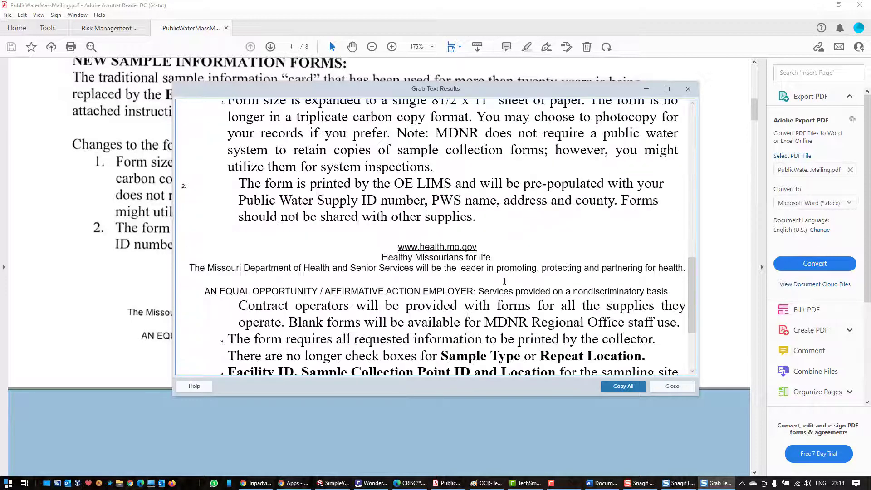
pyautogui.scroll(-5, 504, 281)
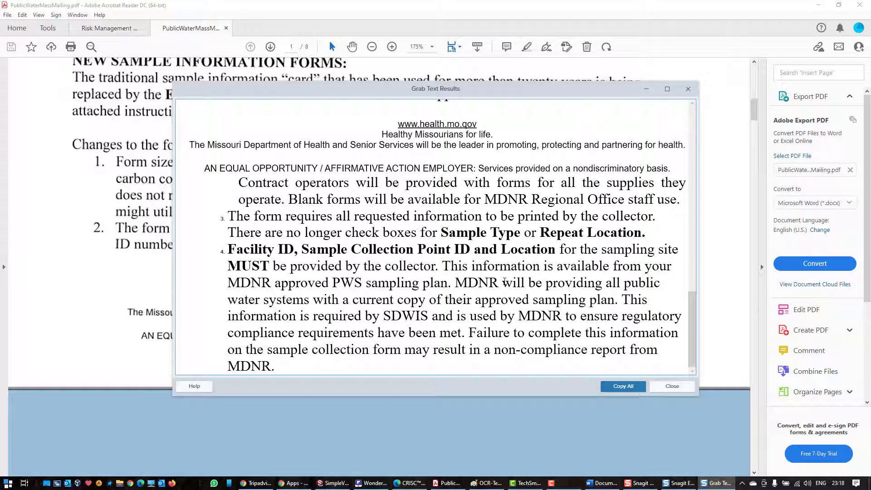
pyautogui.click(622, 386)
pyautogui.click(606, 484)
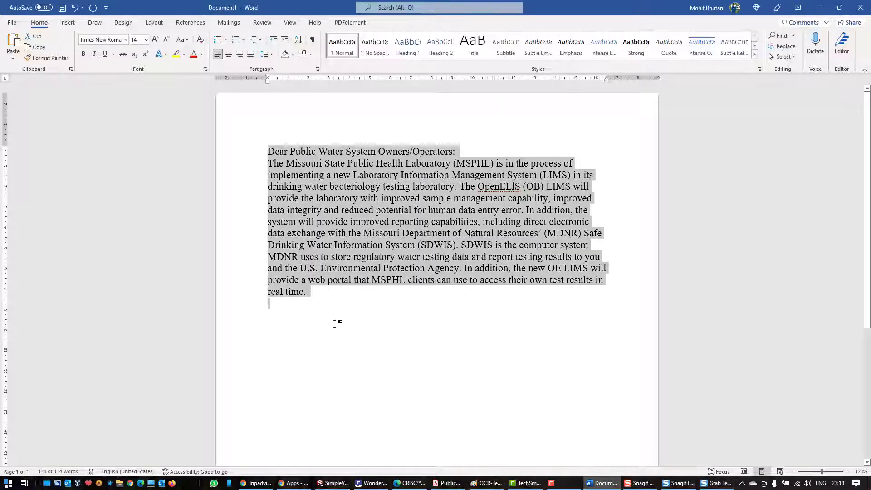
pyautogui.click(327, 295)
pyautogui.press('Return')
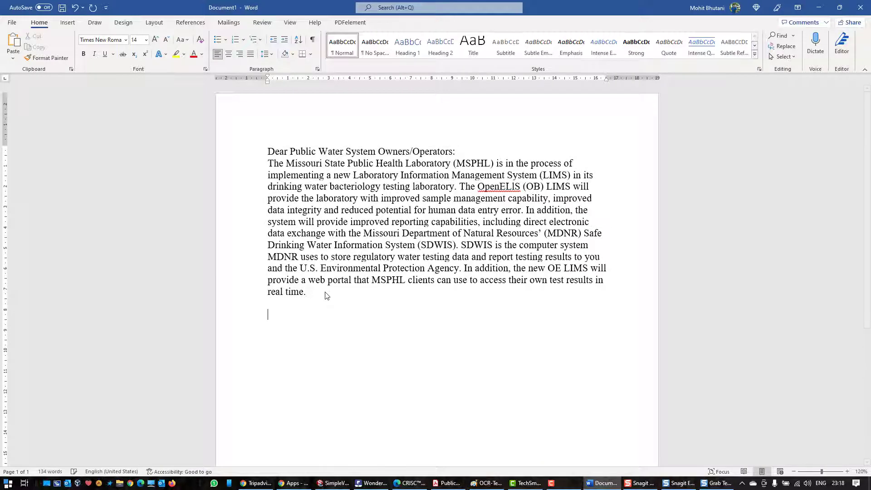
pyautogui.hotkey('ctrl', 'v')
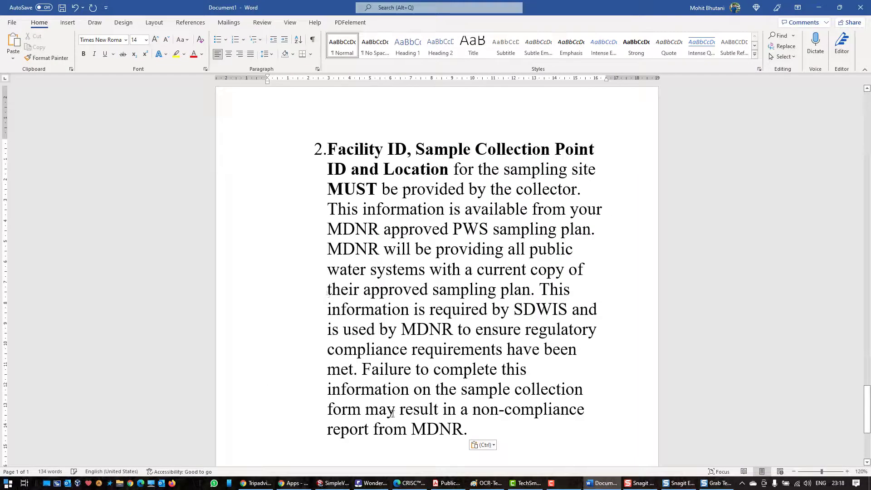
# Reduce the font size of the newly pasted text until its body matches the paragraph above, and review the result.
pyautogui.moveTo(468, 428); pyautogui.dragTo(267, 318)
pyautogui.hotkey('ctrl', '[')
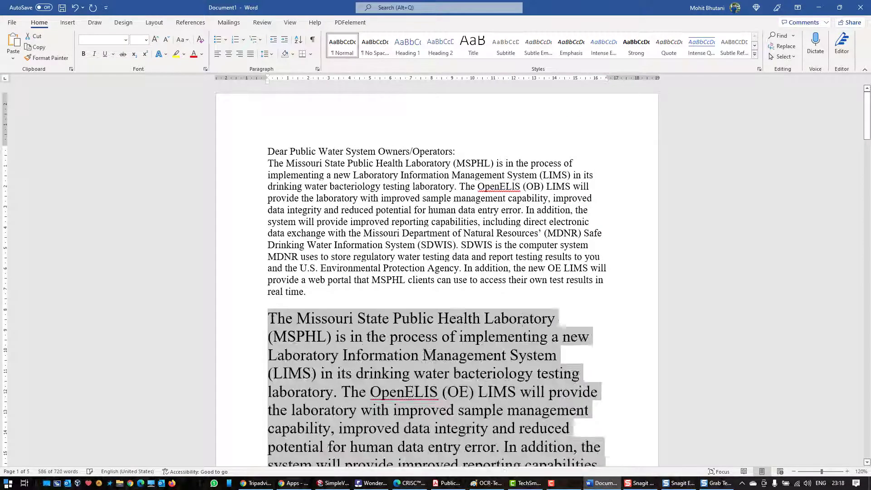
pyautogui.hotkey('ctrl', '[')
pyautogui.hotkey('ctrl', '[')
pyautogui.hotkey('ctrl', '[')
pyautogui.hotkey('ctrl', '[')
pyautogui.hotkey('ctrl', '[')
pyautogui.hotkey('ctrl', '[')
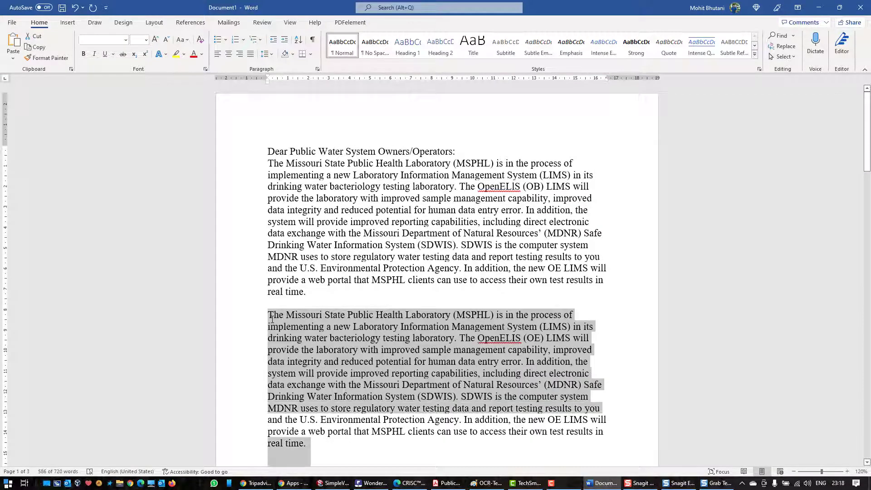
pyautogui.scroll(-12, 431, 334)
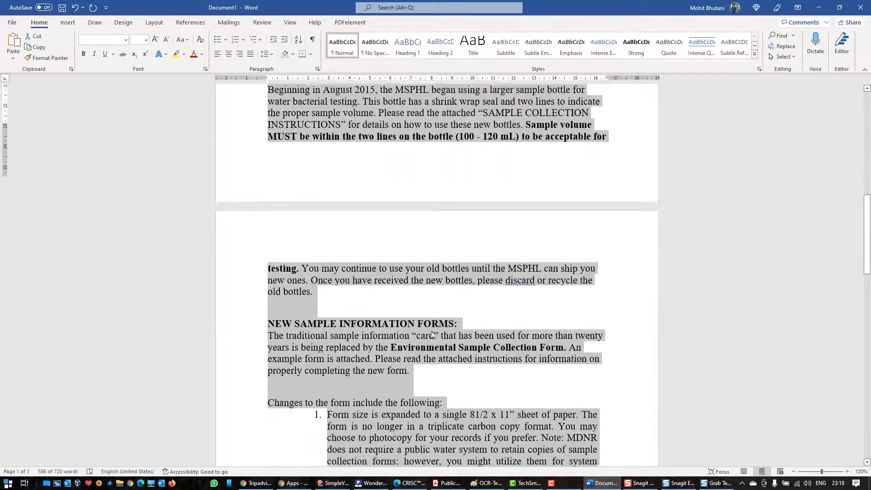
pyautogui.scroll(-5, 432, 334)
pyautogui.scroll(2, 328, 256)
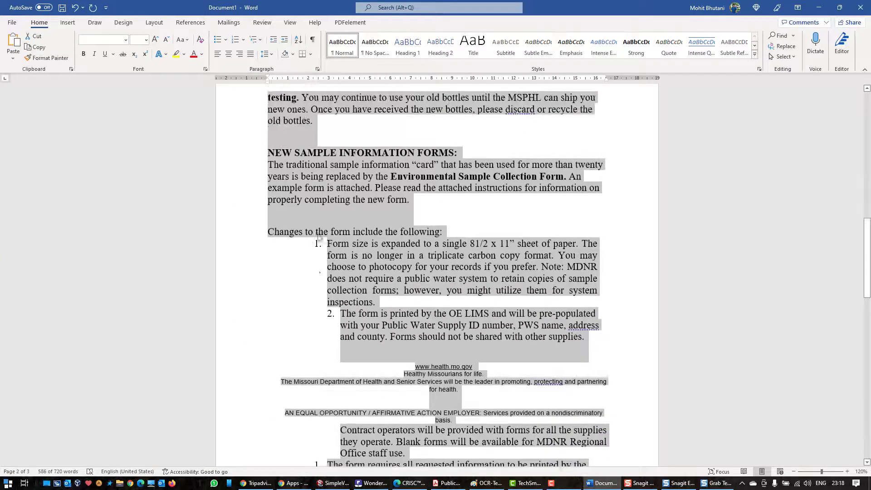
# Reduce the indents of numbered items 2 and 1 under "Changes to the form include the following:" to about 0.5 cm from the margin.
pyautogui.click(328, 333)
pyautogui.moveTo(341, 356); pyautogui.dragTo(599, 369)
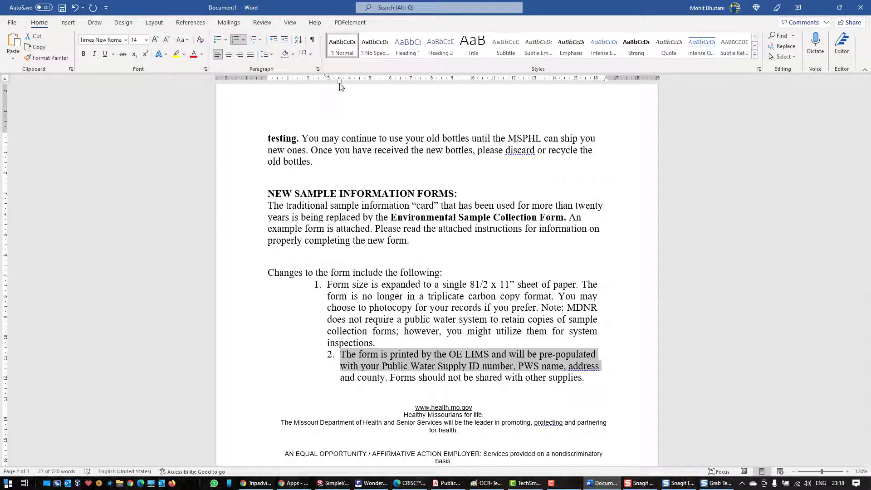
pyautogui.moveTo(339, 83); pyautogui.dragTo(277, 81)
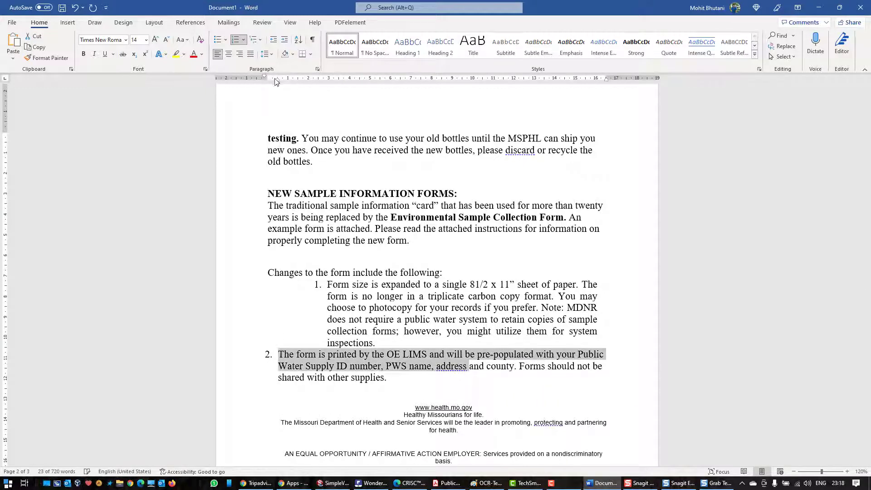
pyautogui.moveTo(376, 347); pyautogui.dragTo(327, 284)
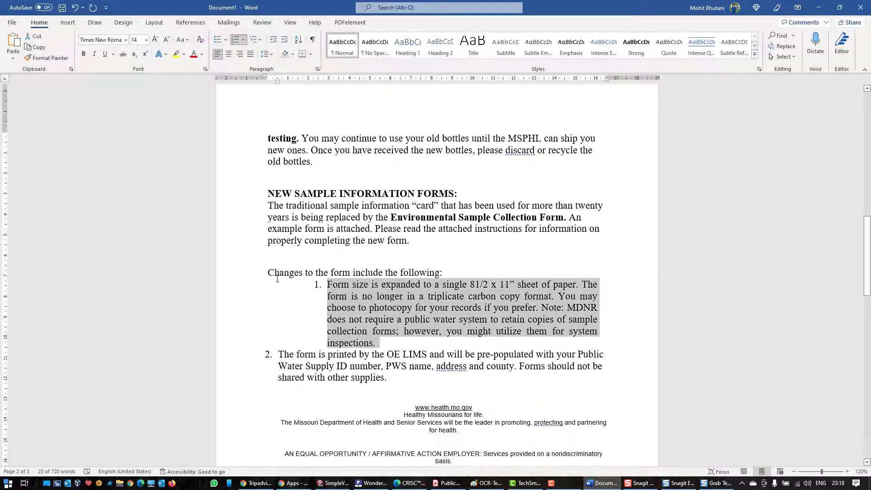
pyautogui.moveTo(326, 82); pyautogui.dragTo(278, 82)
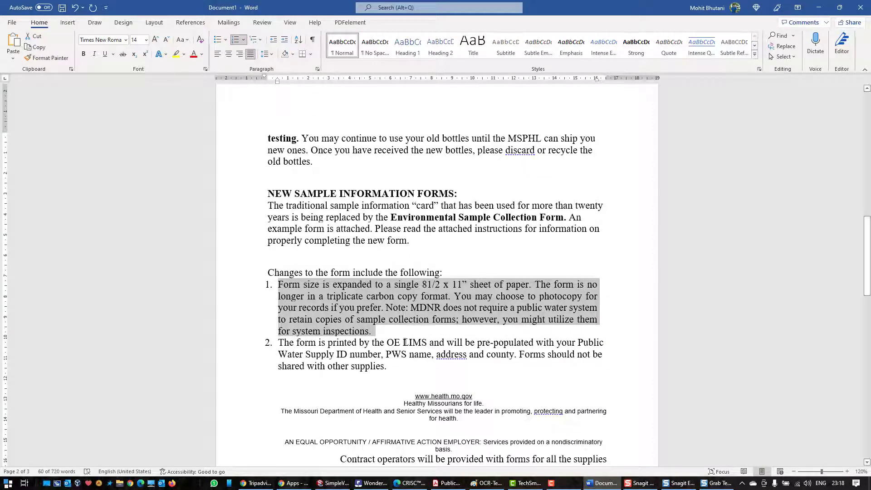
pyautogui.scroll(-4, 406, 342)
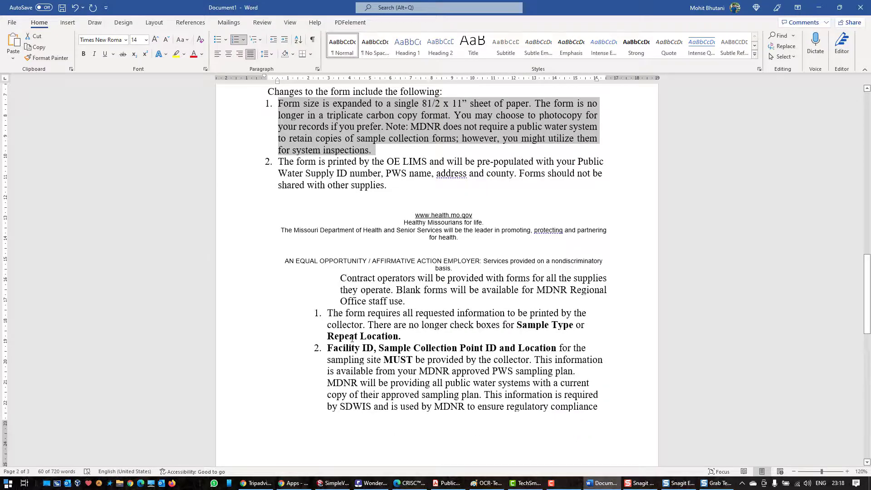
pyautogui.scroll(11, 352, 338)
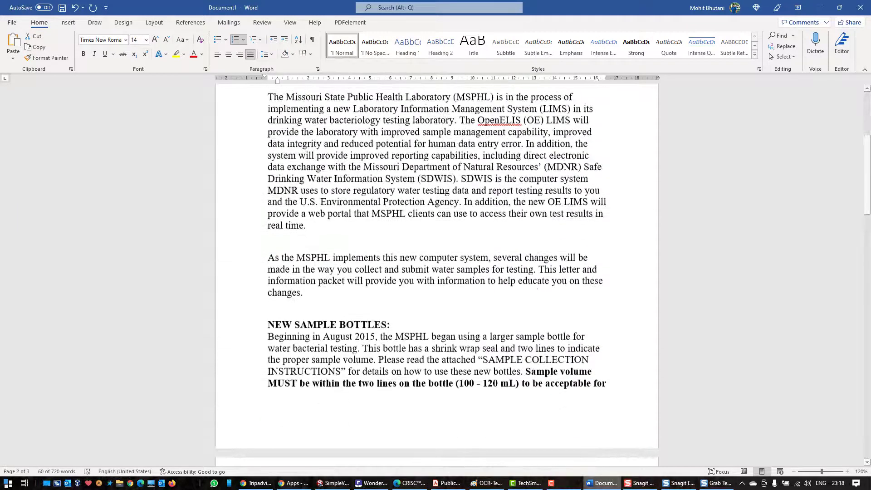
# Open OneNote and undo the earlier paste of the scanned letter image so the page is empty.
pyautogui.click(640, 483)
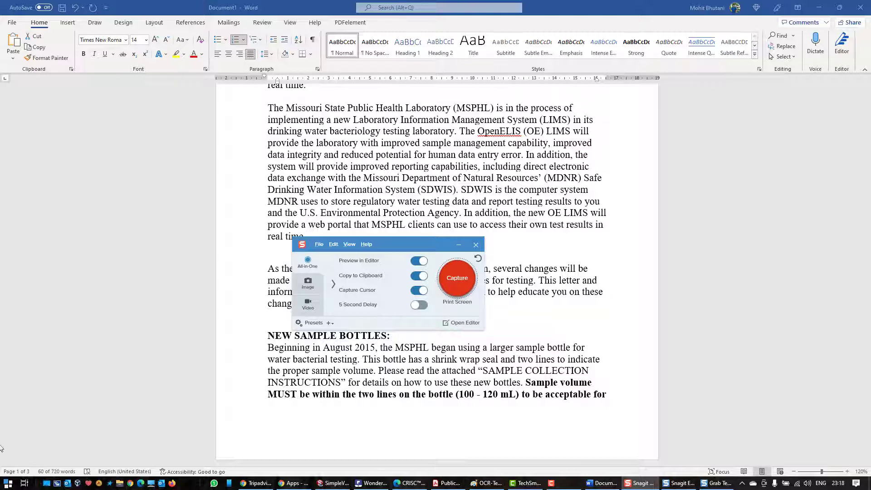
pyautogui.click(12, 486)
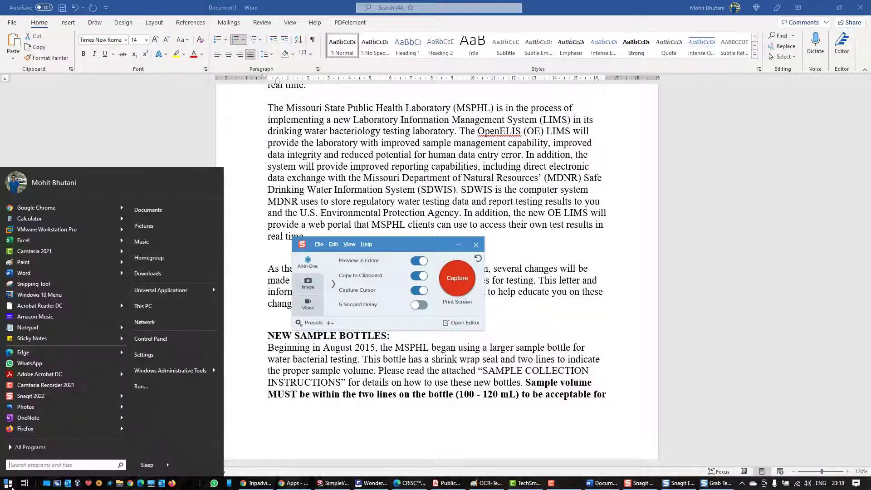
pyautogui.write('note')
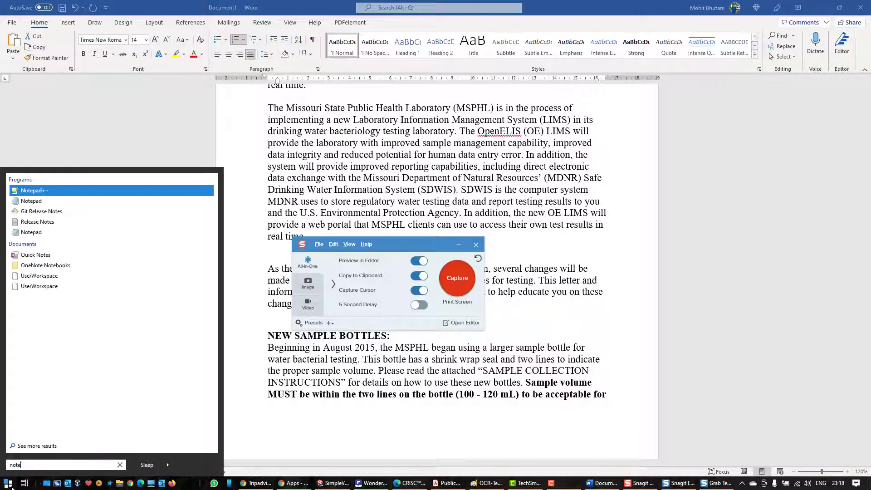
pyautogui.press('BackSpace')
pyautogui.press('BackSpace')
pyautogui.press('BackSpace')
pyautogui.press('BackSpace')
pyautogui.write('one')
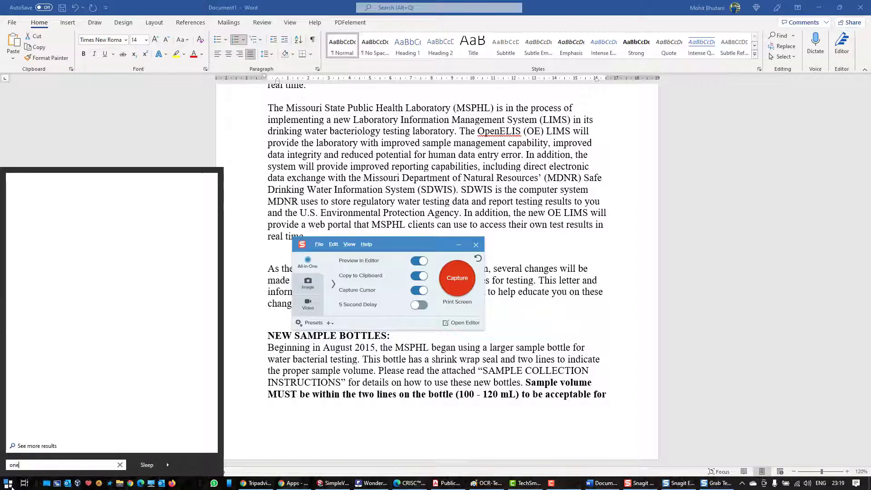
pyautogui.write('note')
pyautogui.press('Return')
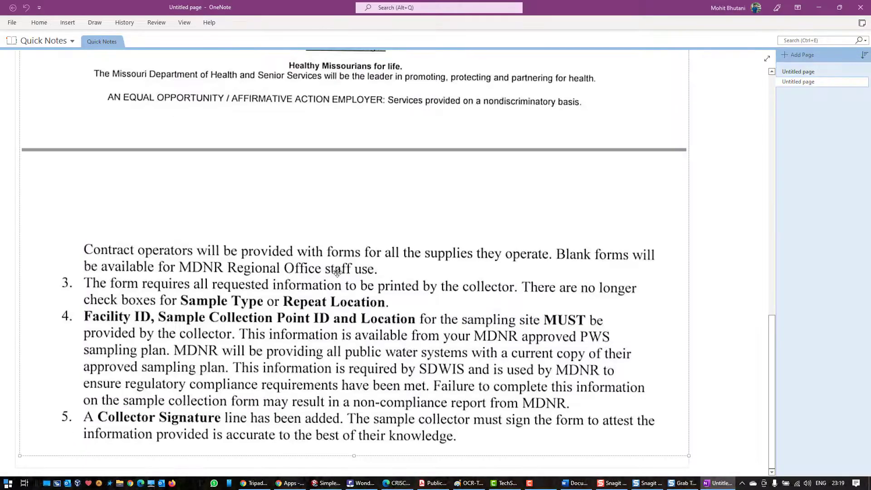
pyautogui.hotkey('ctrl', 'z')
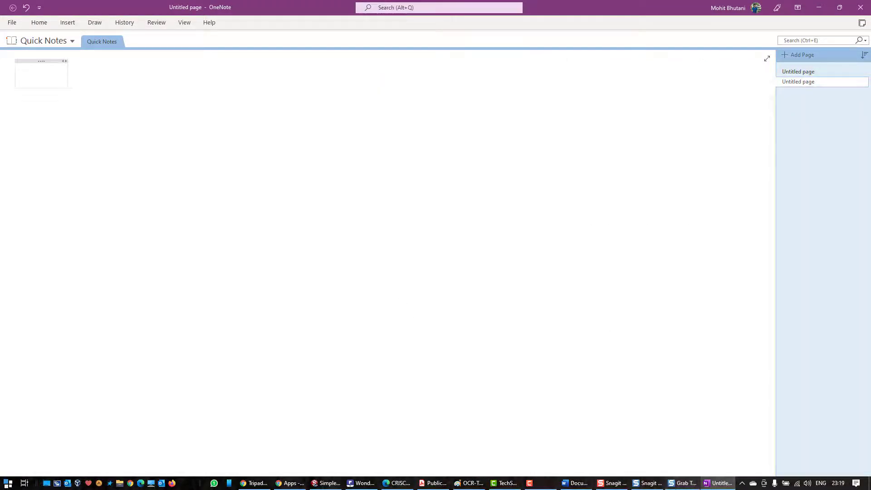
# Switch to Snagit, close the Grab Text results and copy the panoramic capture of the letter as an image.
pyautogui.click(683, 485)
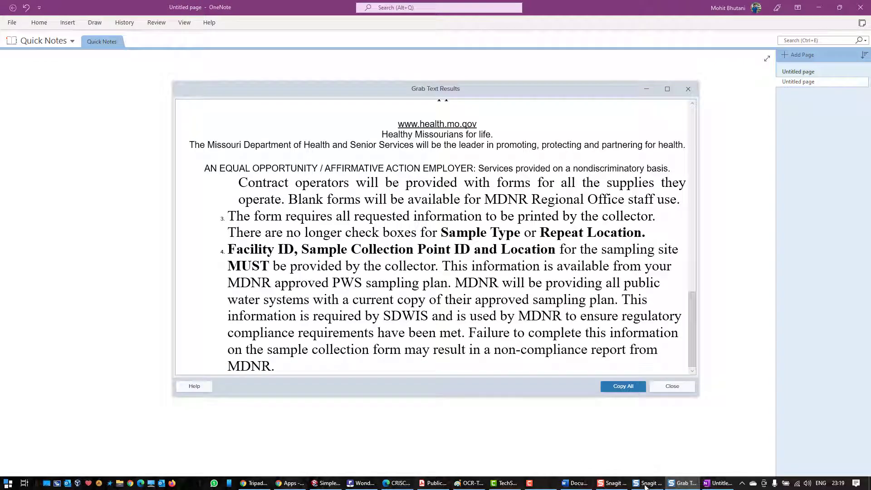
pyautogui.click(681, 391)
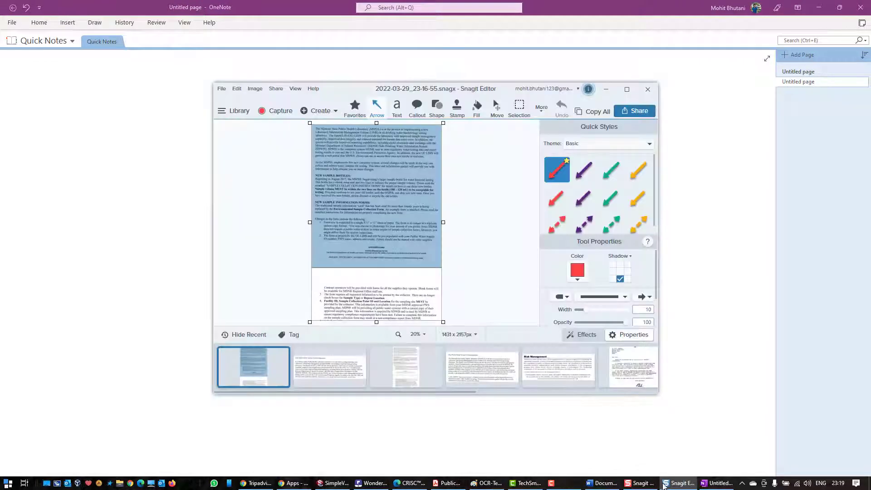
pyautogui.rightClick(375, 174)
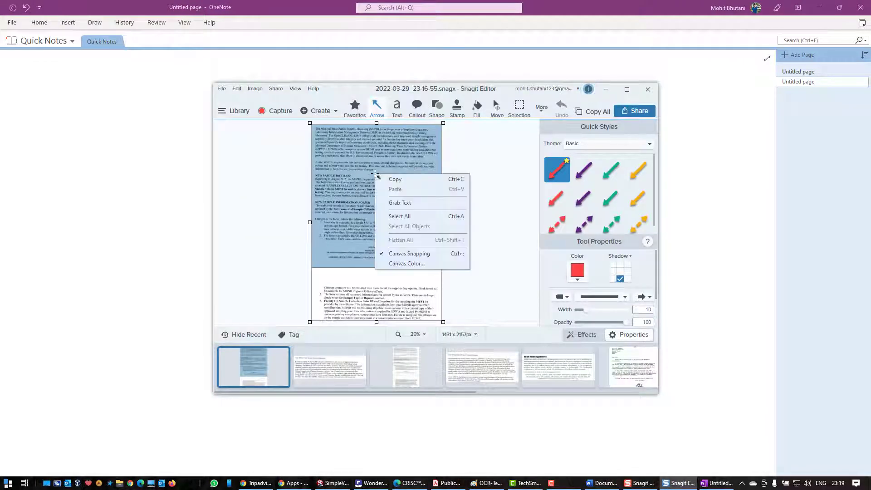
pyautogui.click(403, 179)
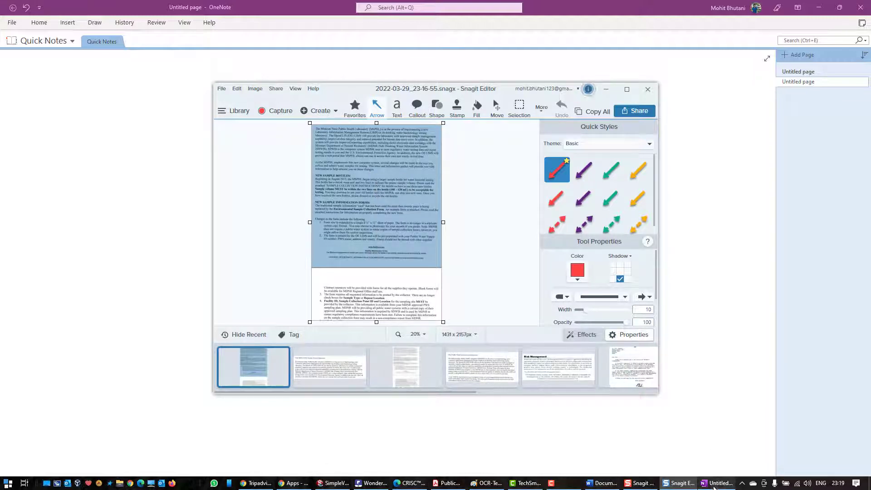
# Switch to OneNote, paste the copied capture onto the empty page as a picture and review it up to its beginning.
pyautogui.click(724, 477)
pyautogui.rightClick(189, 154)
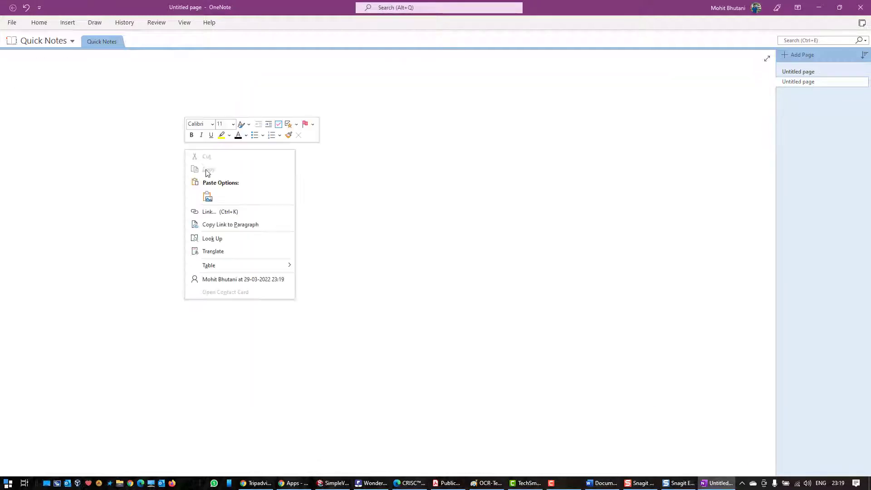
pyautogui.click(208, 200)
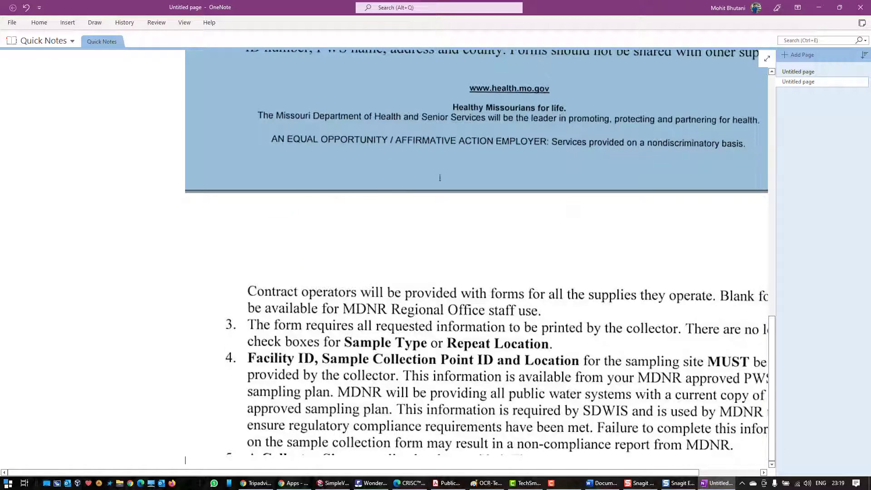
pyautogui.scroll(5, 437, 227)
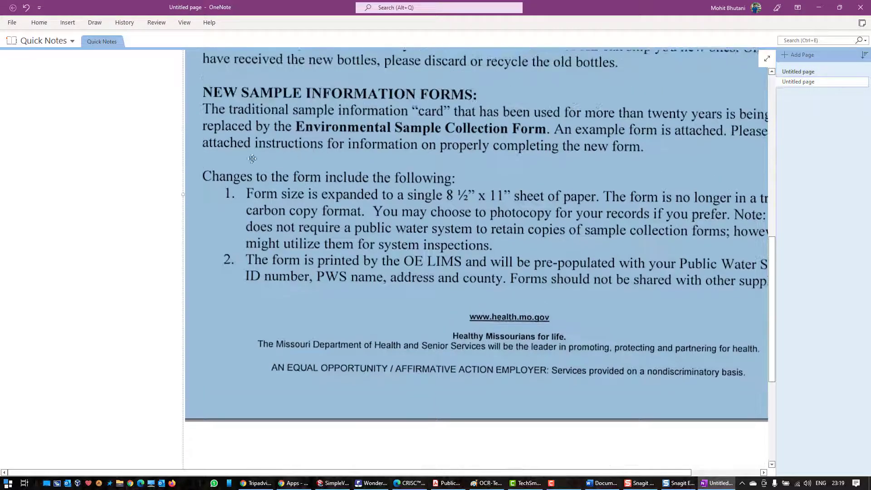
pyautogui.scroll(4, 252, 158)
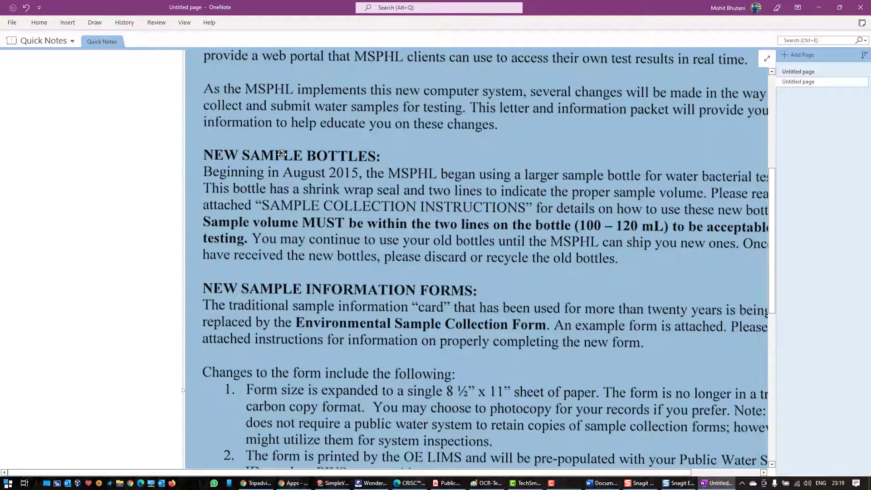
pyautogui.scroll(5, 282, 155)
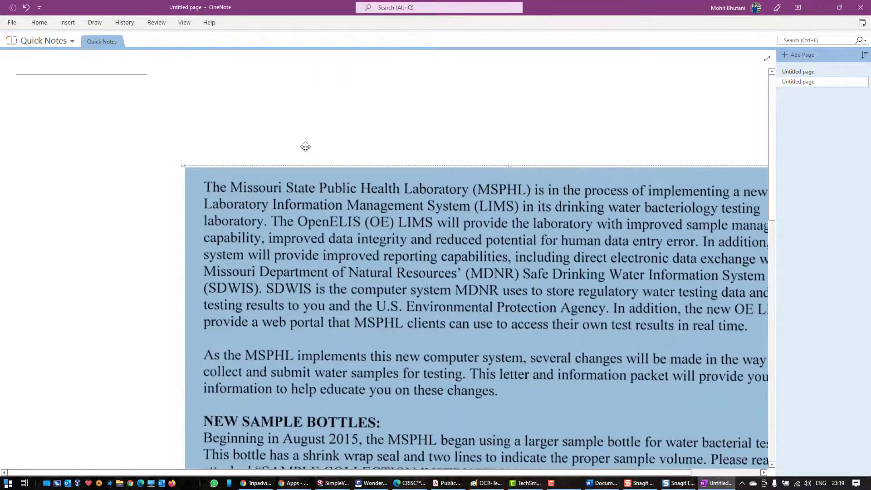
# Search the notebooks for "natural" to check whether text inside the pasted picture can be found.
pyautogui.click(807, 41)
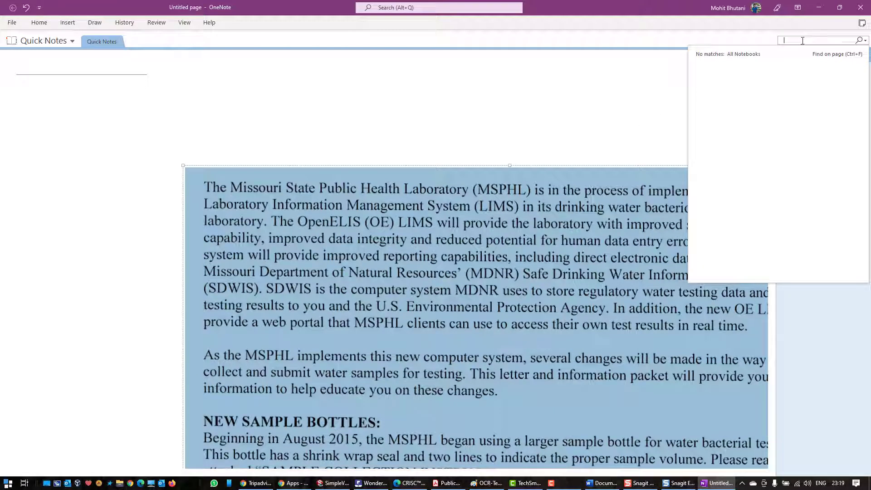
pyautogui.write('natural')
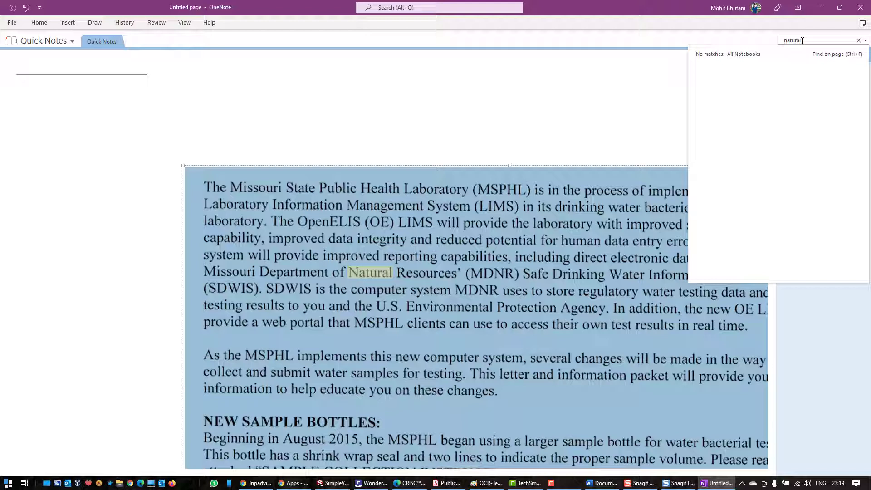
pyautogui.click(657, 207)
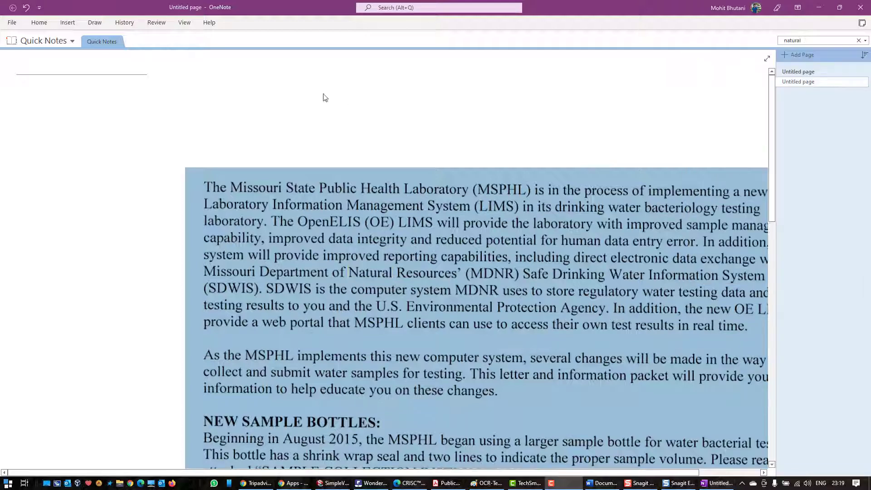
pyautogui.scroll(-3, 487, 257)
pyautogui.scroll(-5, 487, 257)
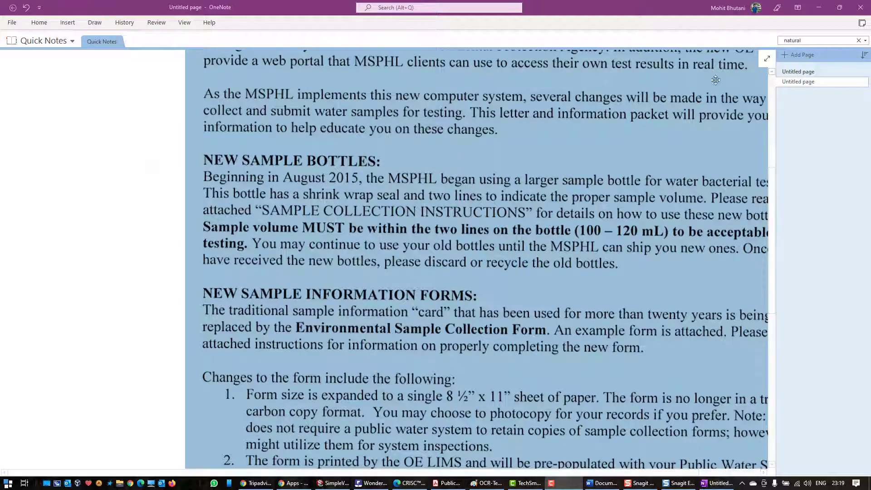
# Replace the search term with "form" and look through the matches in the pasted picture.
pyautogui.click(808, 40)
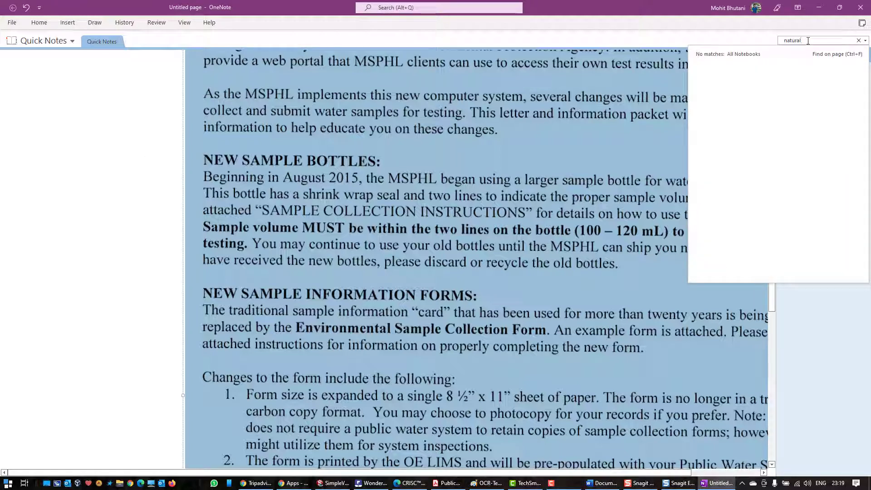
pyautogui.press('BackSpace')
pyautogui.press('BackSpace')
pyautogui.press('BackSpace')
pyautogui.press('BackSpace')
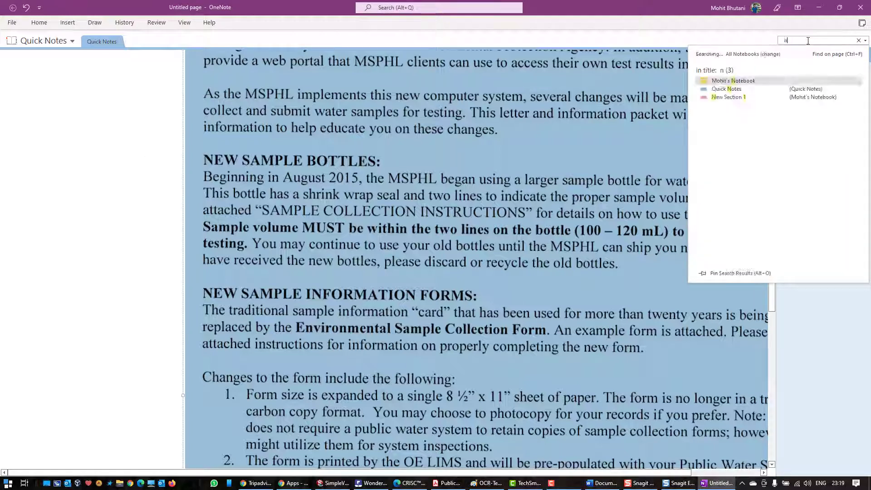
pyautogui.write('form')
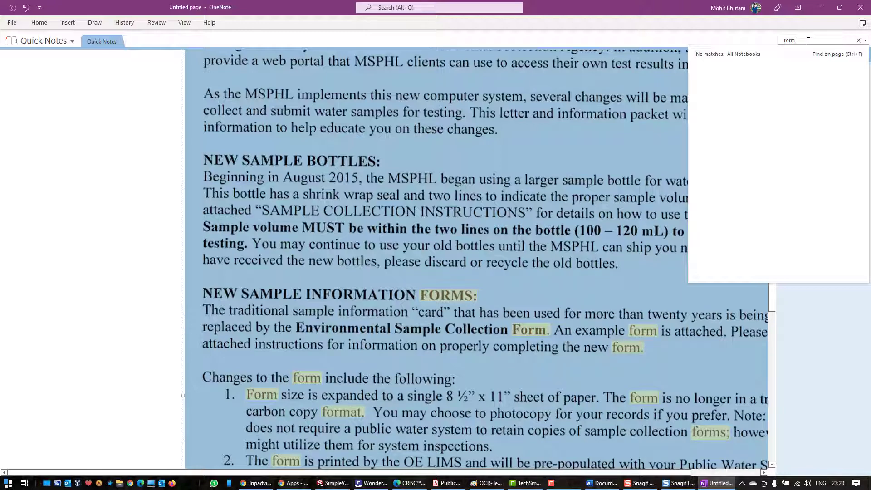
pyautogui.scroll(-5, 428, 291)
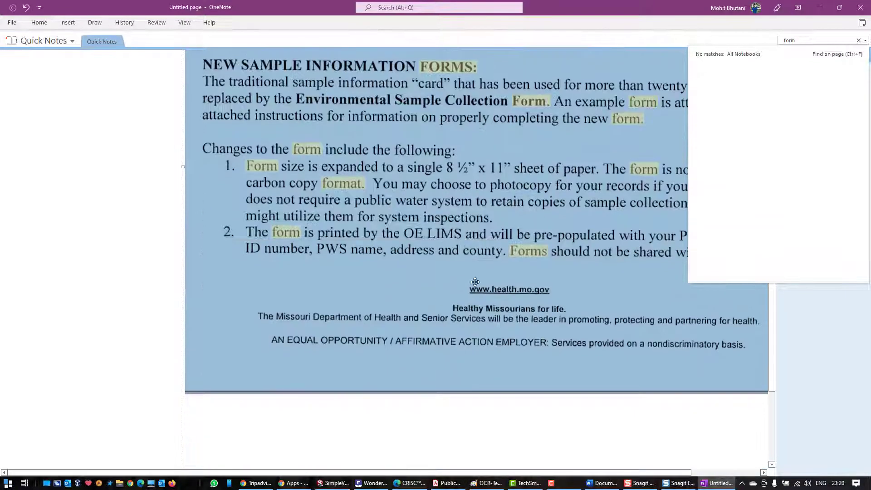
pyautogui.scroll(4, 428, 290)
# Search for "card" in the pasted picture, then dismiss the search results.
pyautogui.doubleClick(792, 39)
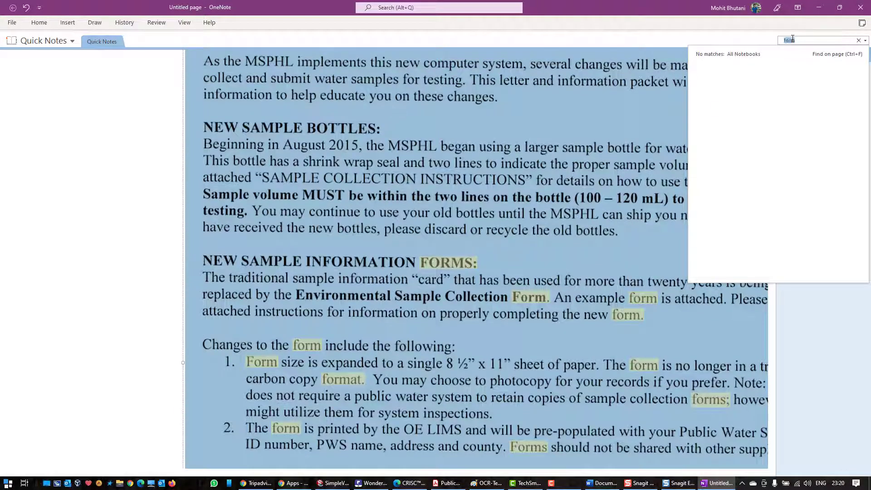
pyautogui.write('card')
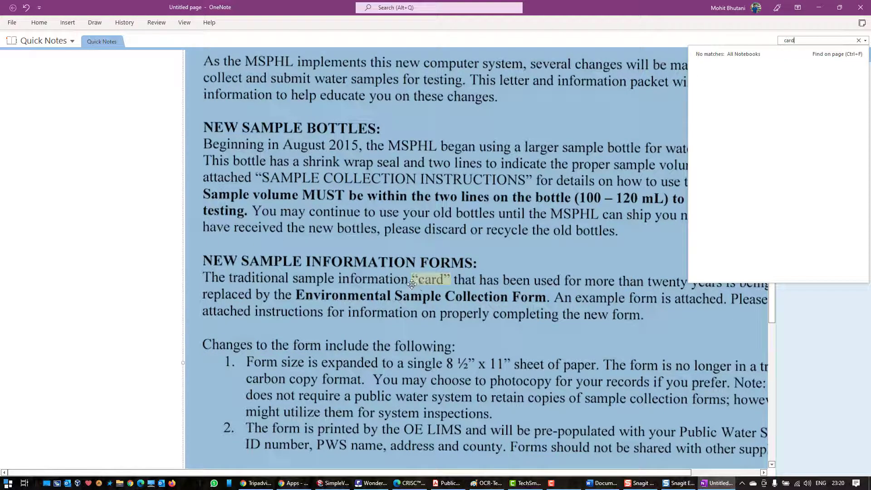
pyautogui.press('Escape')
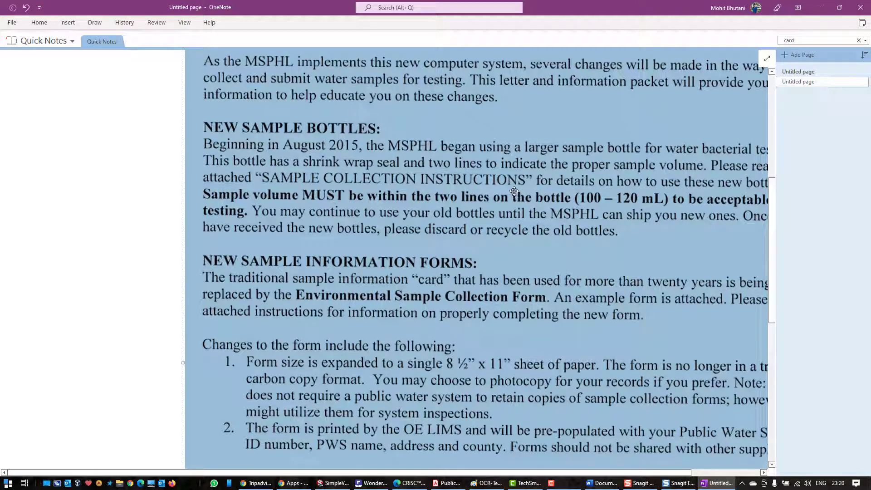
# Copy the text from the OneNote picture, switch to Word and paste it below the document's last paragraph with its source formatting.
pyautogui.rightClick(570, 139)
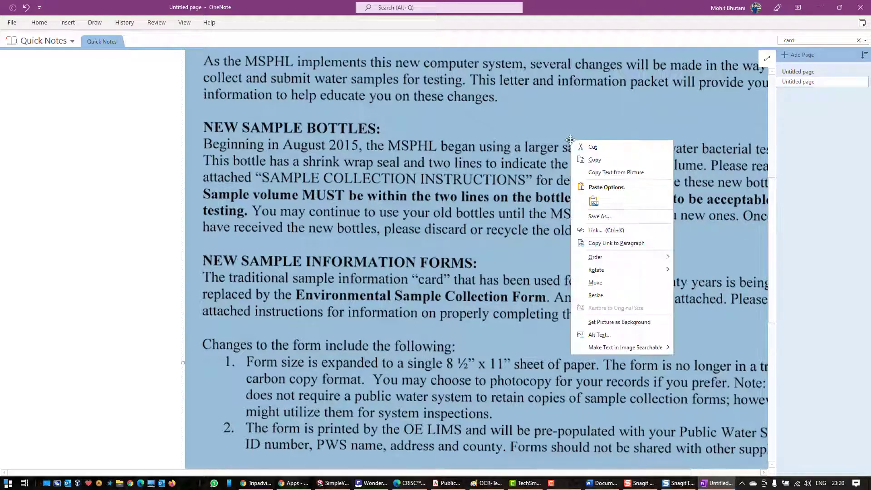
pyautogui.click(607, 172)
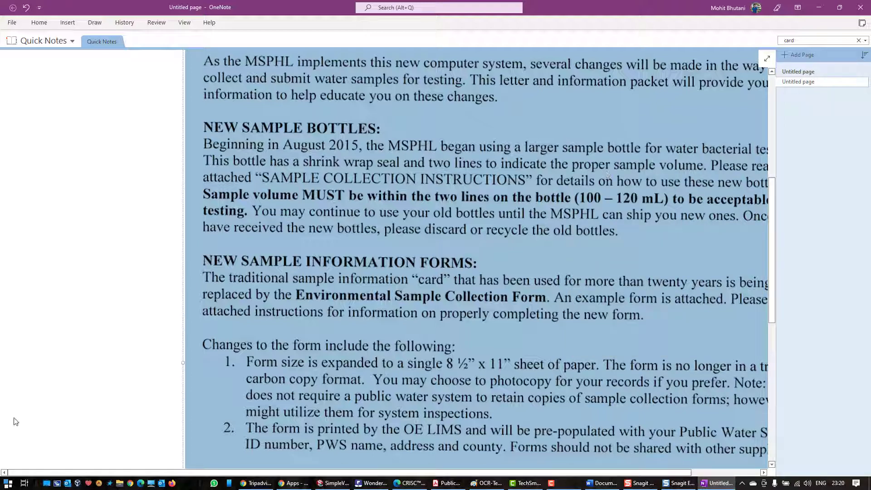
pyautogui.click(601, 483)
pyautogui.scroll(-20, 433, 265)
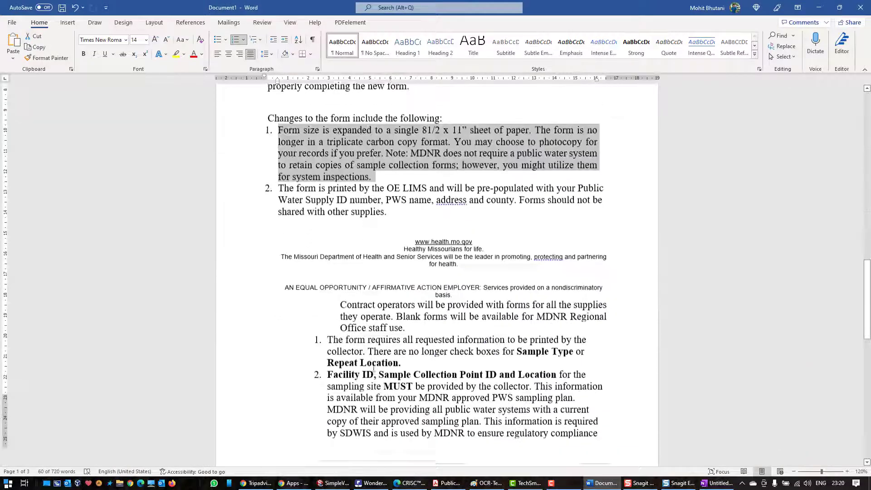
pyautogui.scroll(-3, 377, 344)
pyautogui.scroll(4, 367, 249)
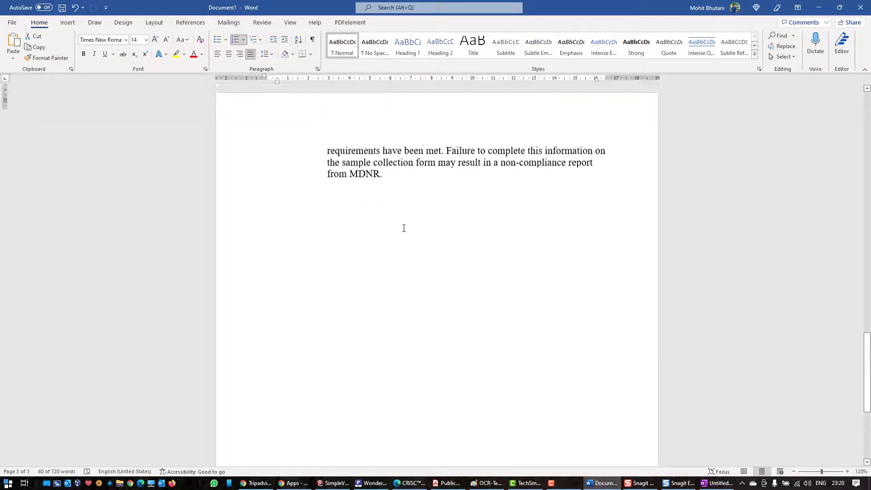
pyautogui.click(406, 205)
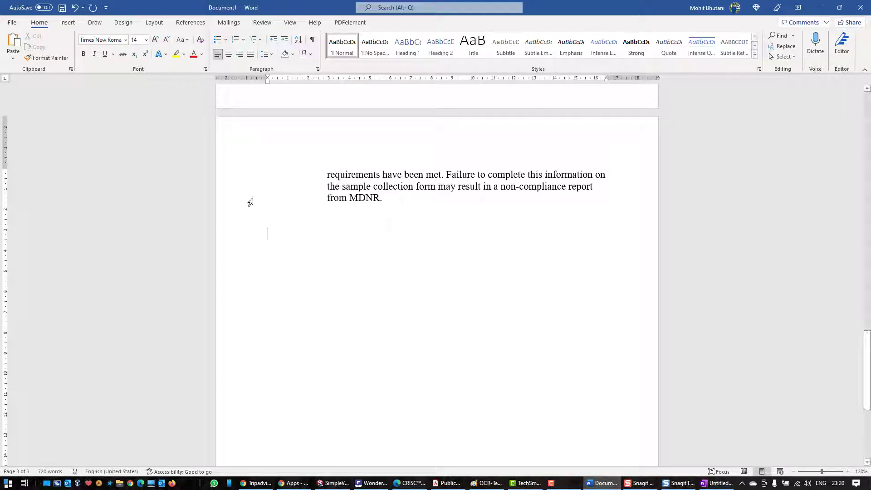
pyautogui.rightClick(304, 241)
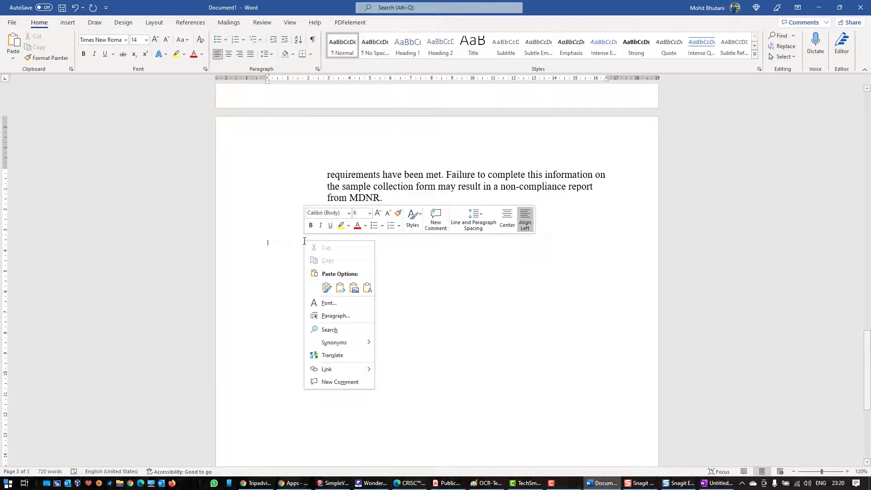
pyautogui.click(327, 289)
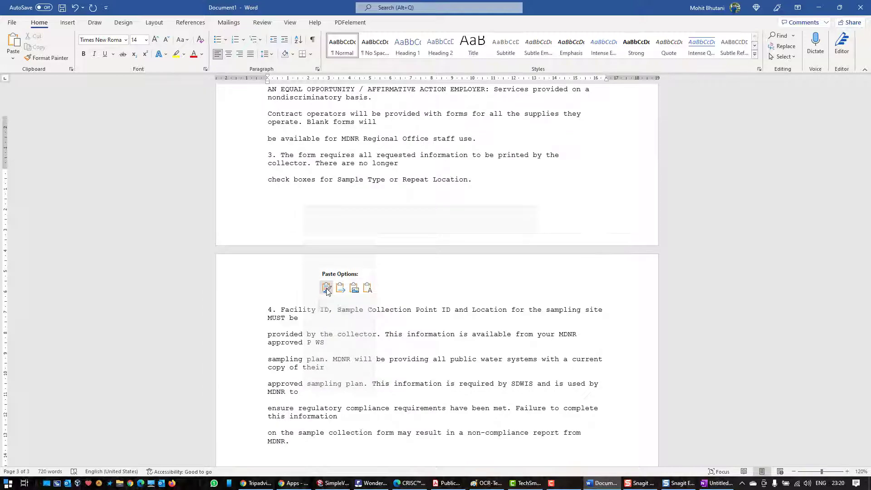
# Compare the layout of the newly pasted OneNote text with the previously extracted text earlier in the document.
pyautogui.scroll(8, 354, 272)
pyautogui.scroll(15, 359, 272)
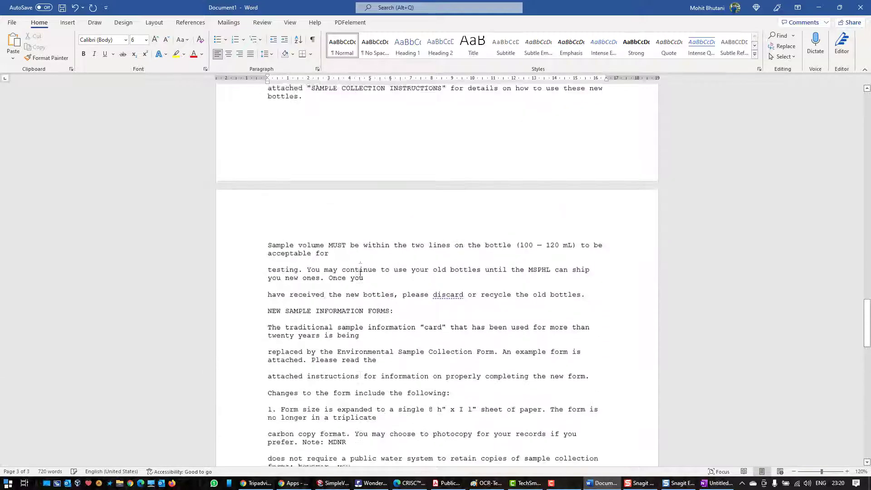
pyautogui.scroll(-5, 360, 272)
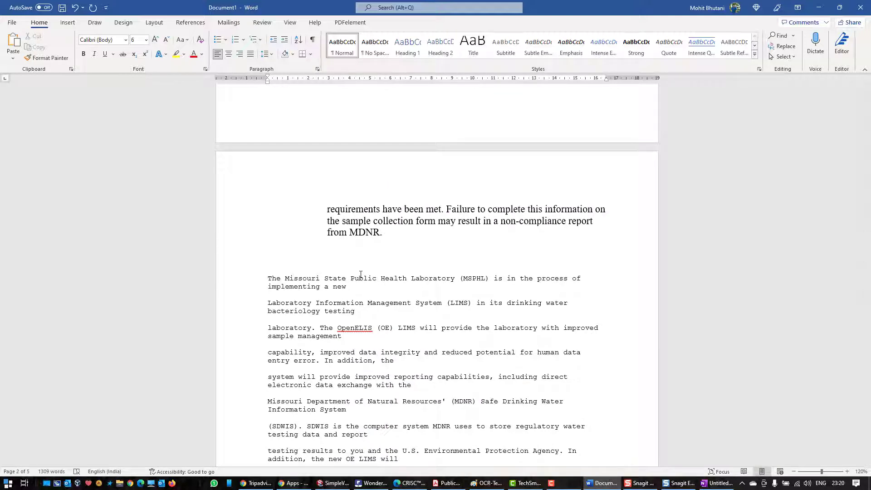
pyautogui.scroll(12, 360, 274)
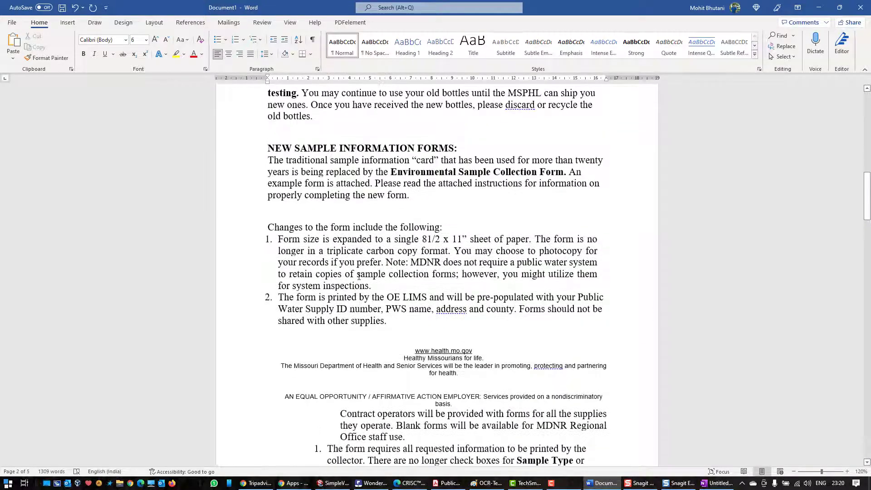
pyautogui.scroll(10, 359, 276)
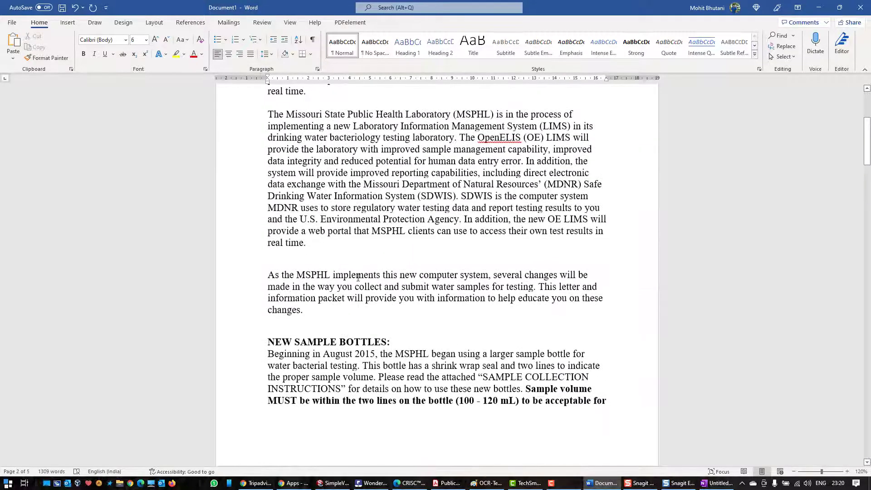
pyautogui.scroll(-10, 371, 277)
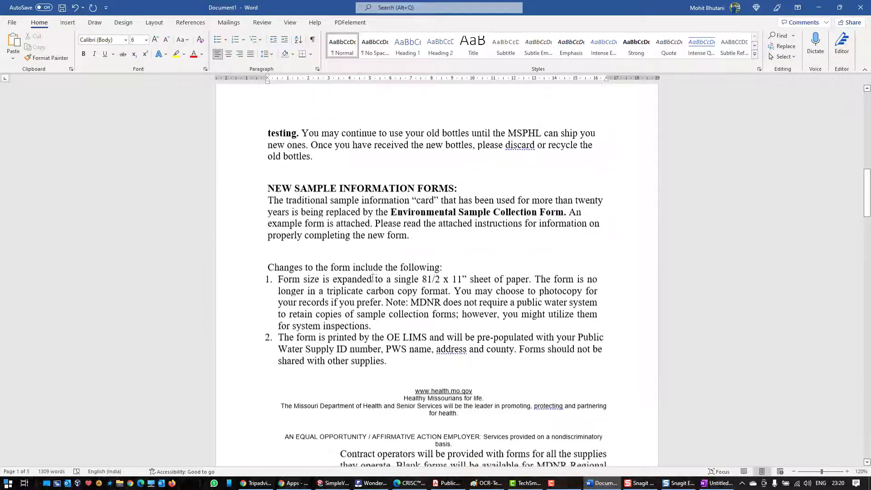
pyautogui.scroll(-3, 367, 281)
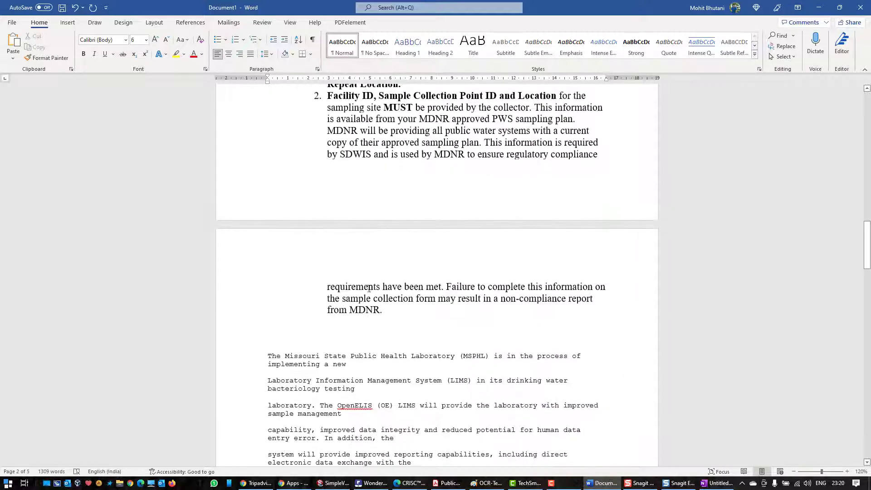
# Remove the paragraph breaks after "implementing a new" and "sample management" in the pasted OneNote text to join the split lines.
pyautogui.click(357, 364)
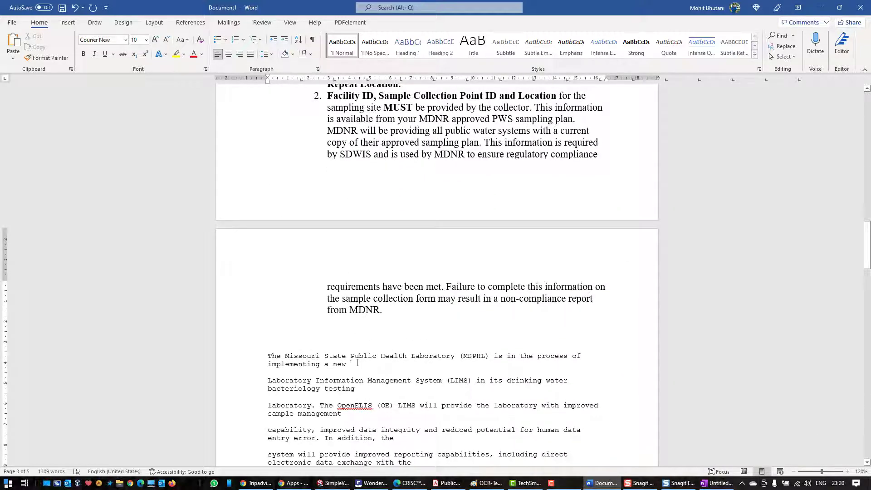
pyautogui.press('Delete')
pyautogui.press('Delete')
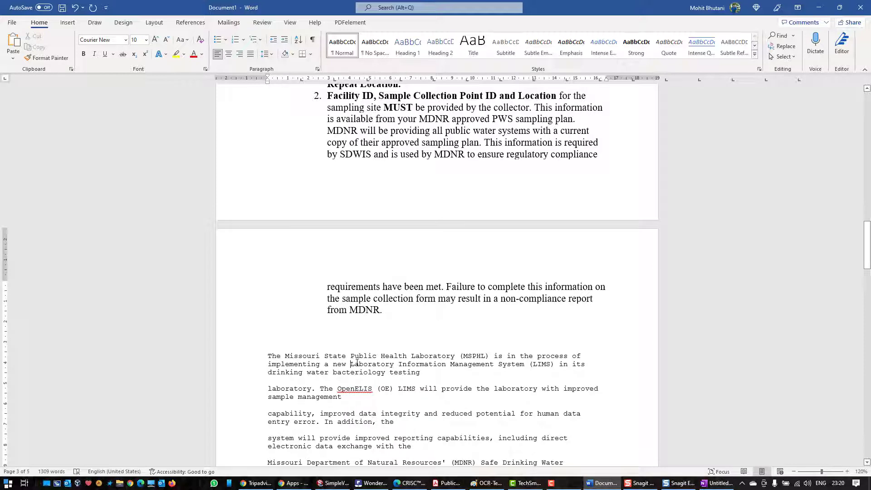
pyautogui.press('Down')
pyautogui.press('Delete')
pyautogui.press('Delete')
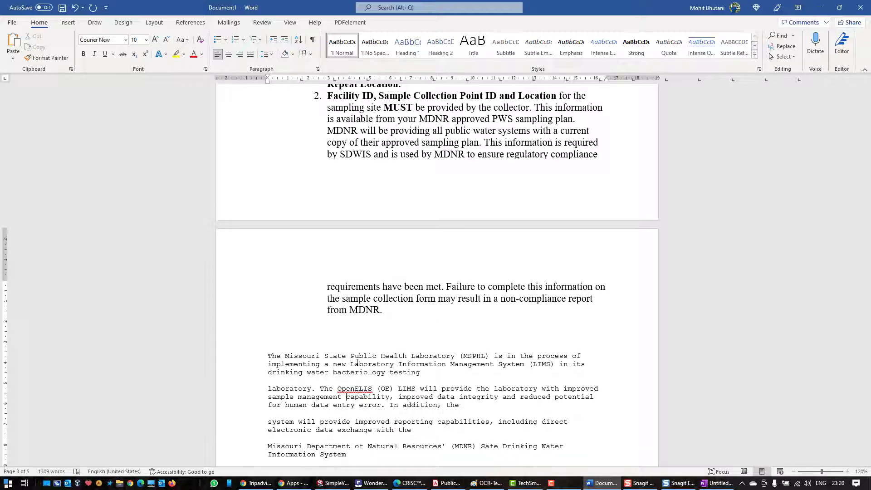
# Review the previously extracted text back up to the letter's "Dear Public Water System Owners/Operators" salutation.
pyautogui.scroll(8, 357, 363)
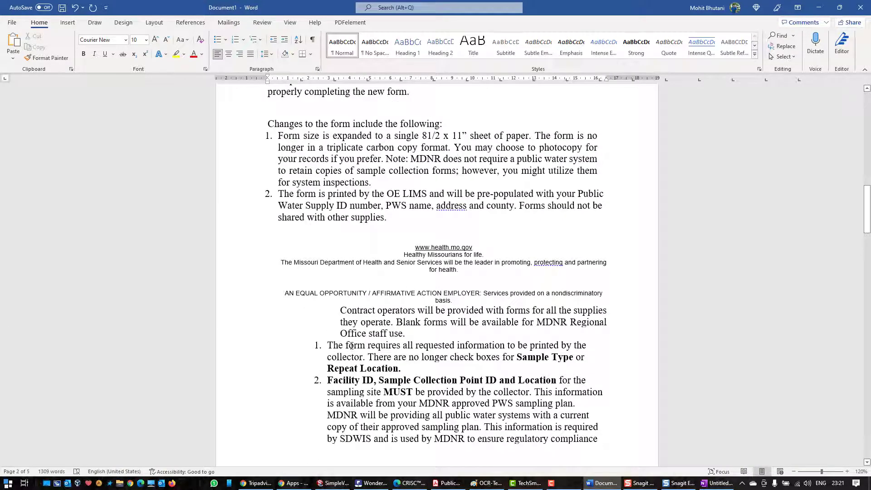
pyautogui.scroll(8, 352, 345)
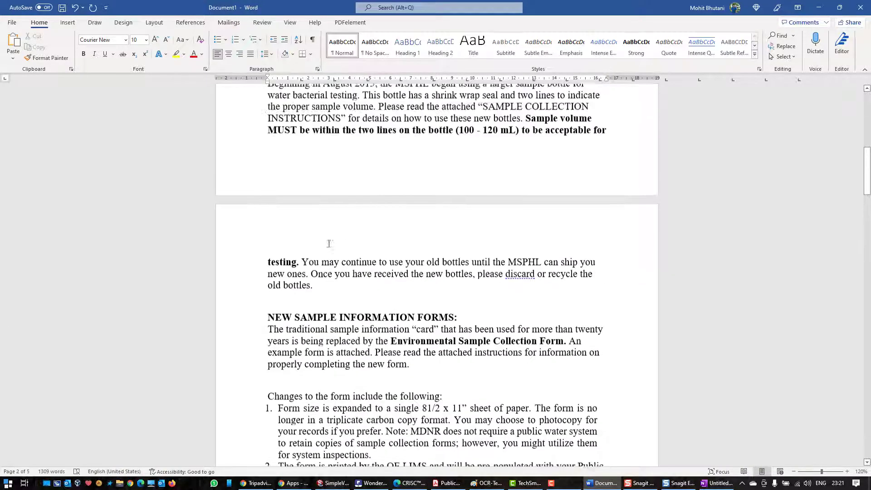
pyautogui.scroll(10, 330, 244)
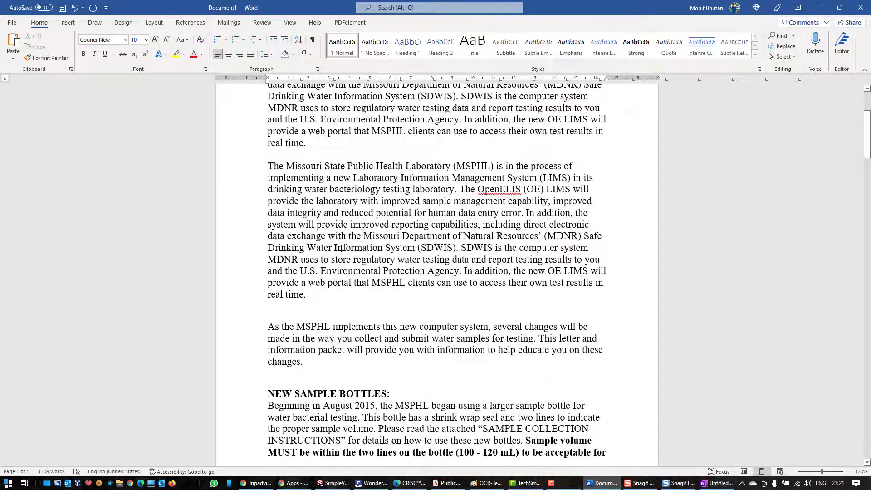
pyautogui.scroll(4, 340, 248)
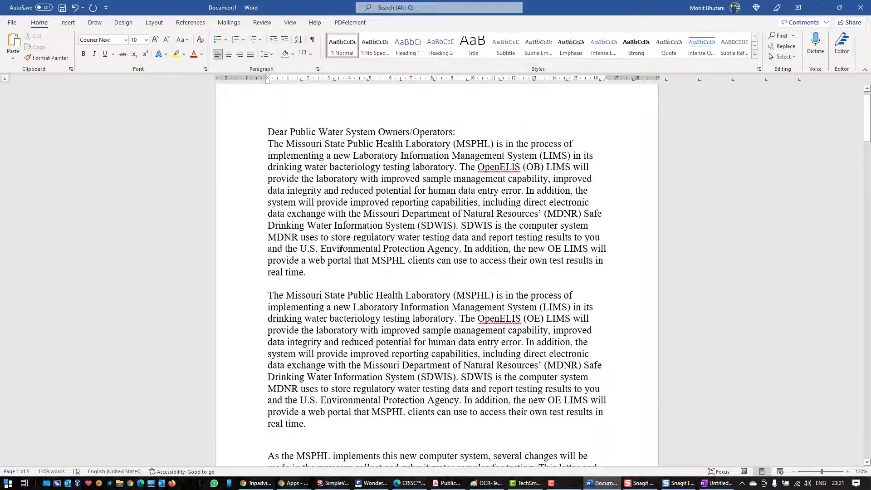